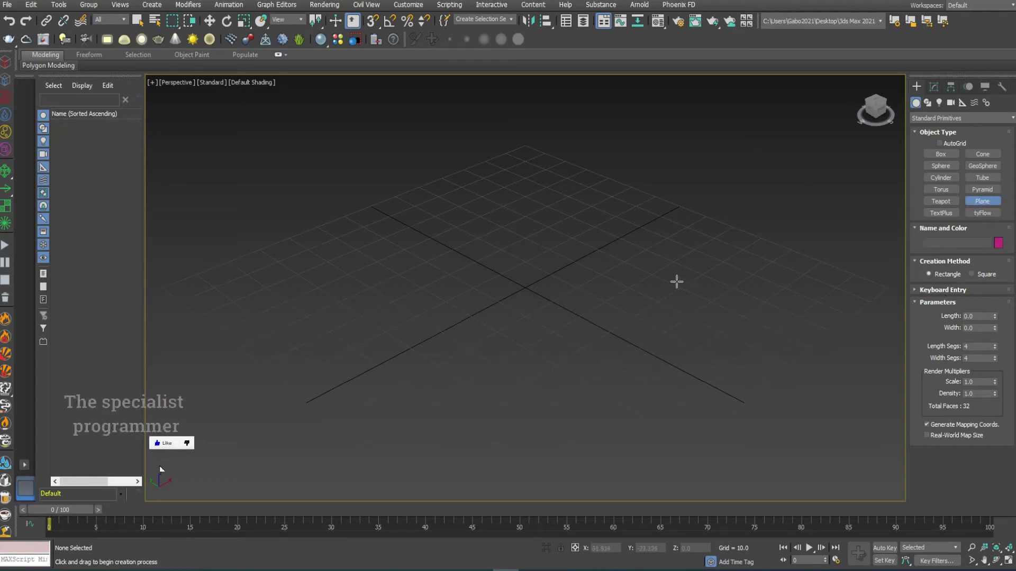
Create Plane001 at 100 × 100 with 20 length and 20 width segments.
drag(746, 294, 318, 338)
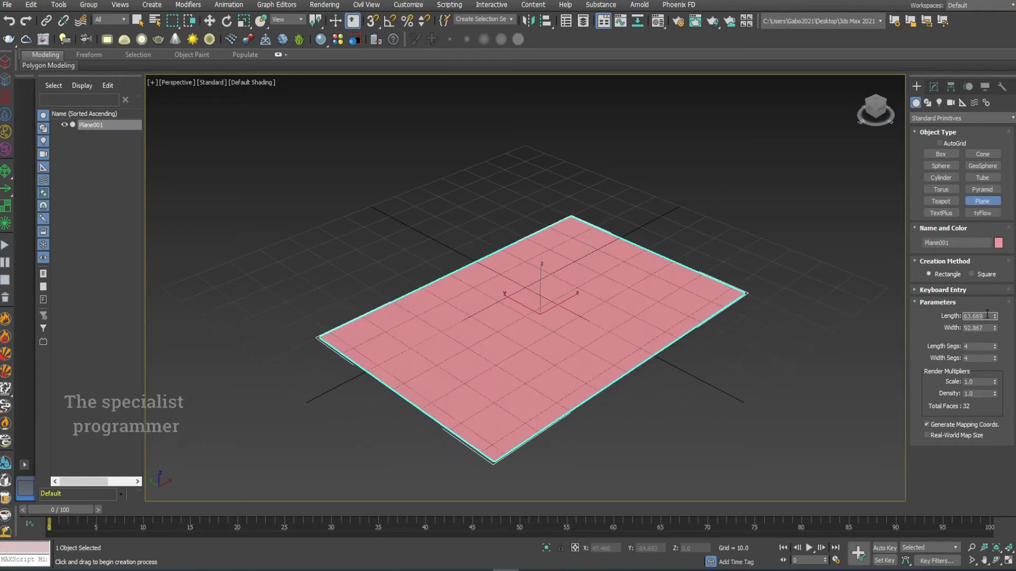
text(100)
key(Tab)
text(100)
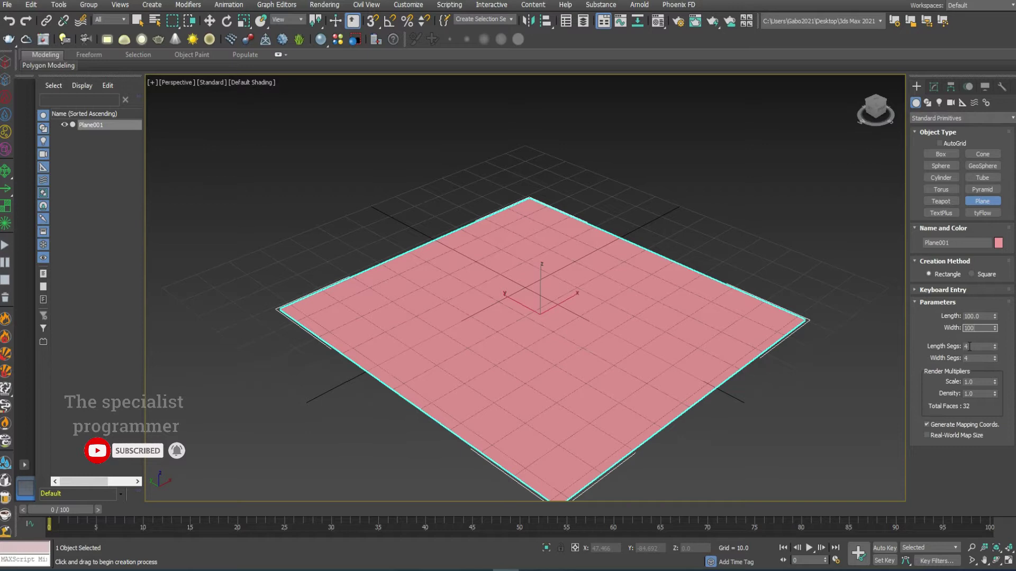
key(Tab)
text(20)
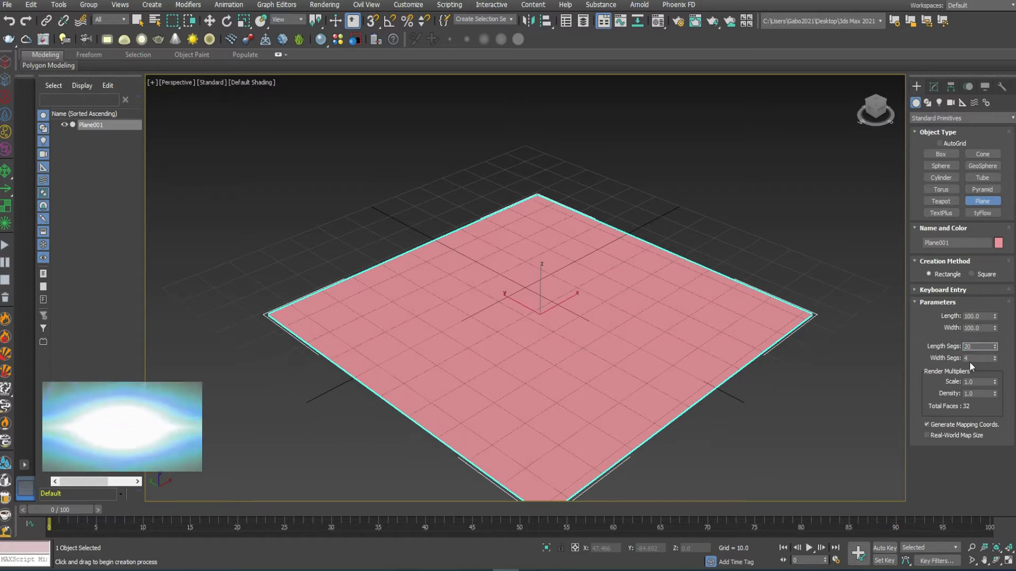
key(Tab)
text(20)
click(923, 361)
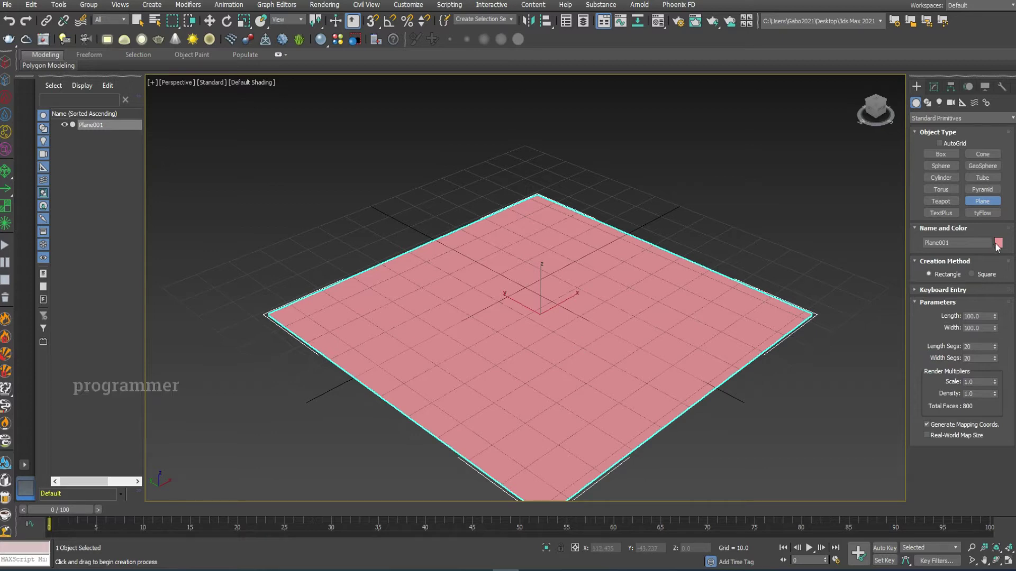
Change Plane001's object colour from pink to a brown-orange in the Color Selector.
click(999, 243)
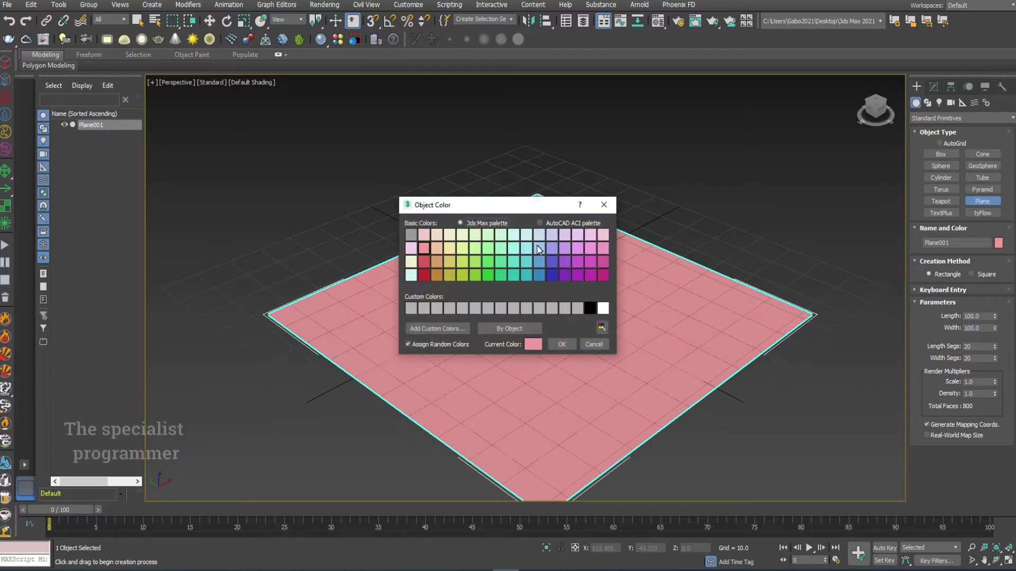
click(532, 345)
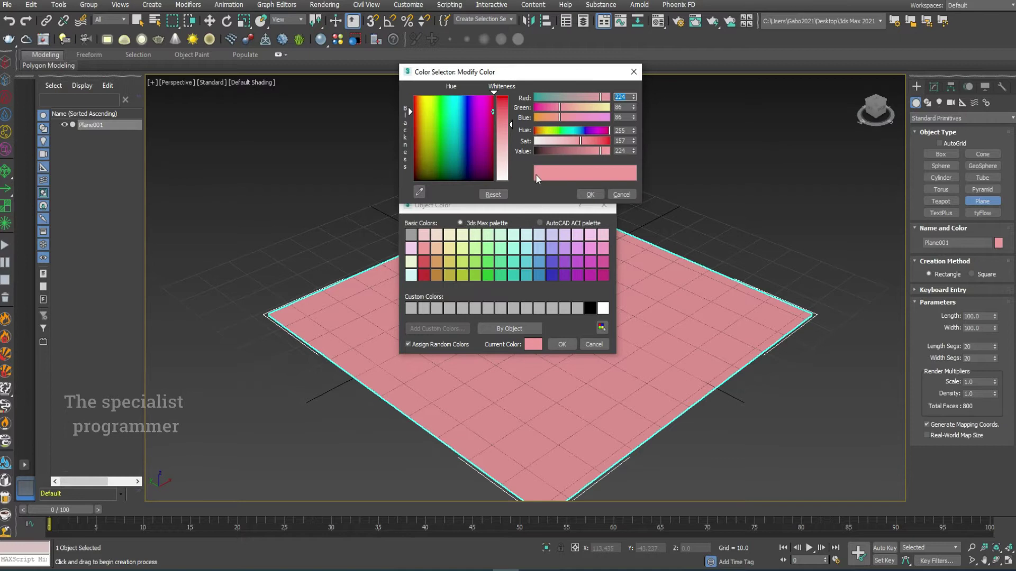
click(437, 274)
click(552, 151)
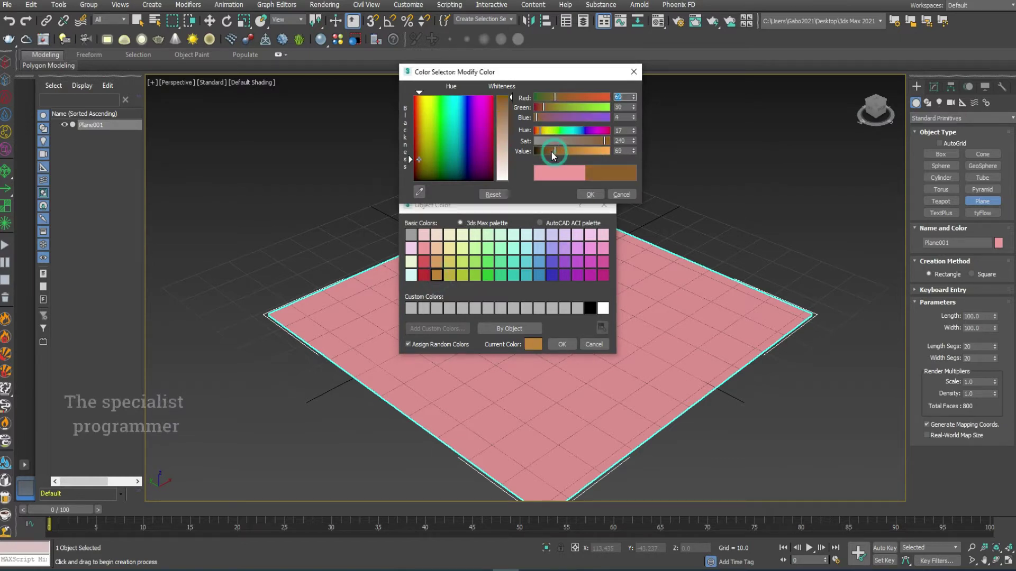
click(559, 153)
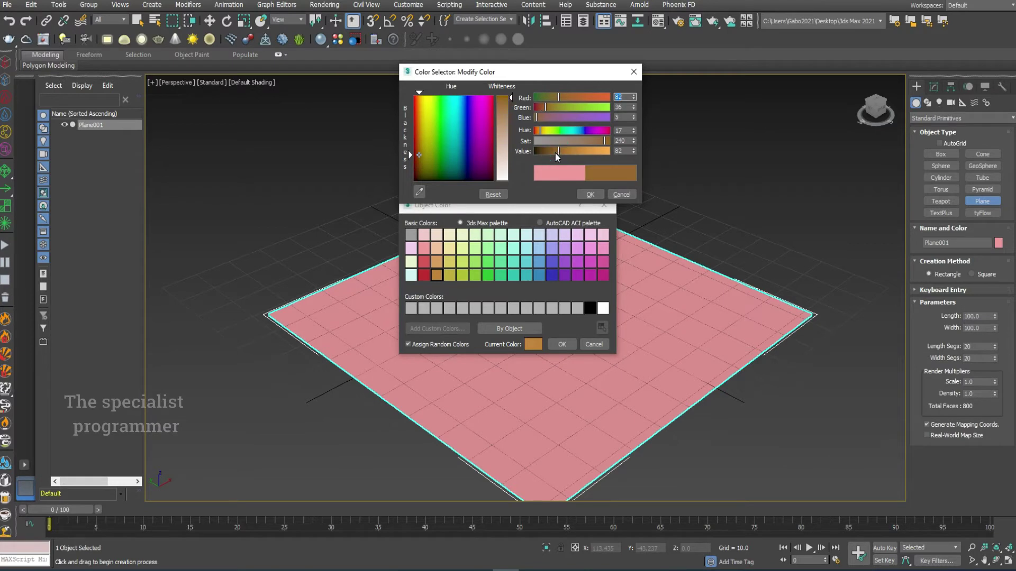
click(572, 346)
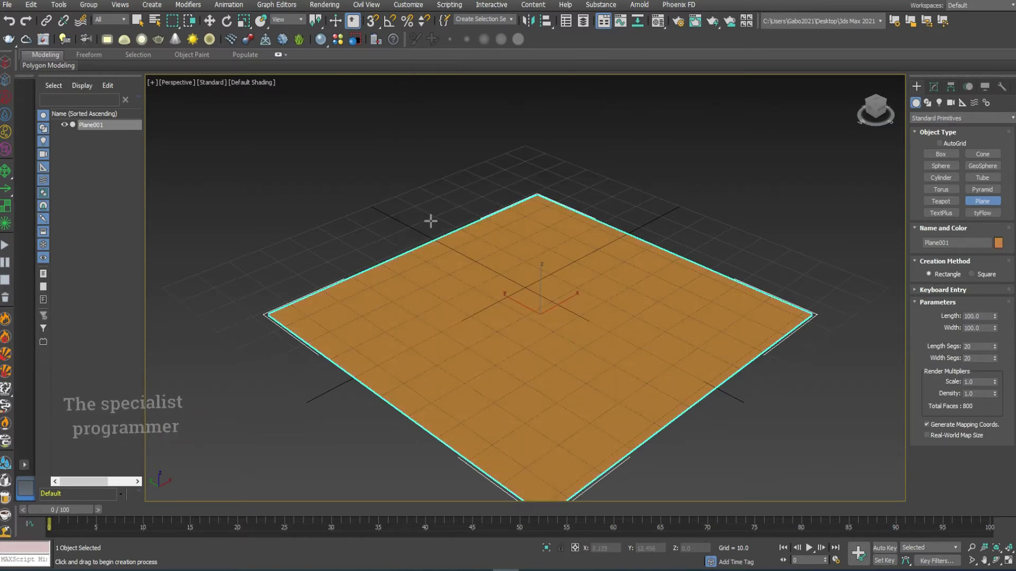
Switch the Perspective viewport shading to Edged Faces.
click(249, 83)
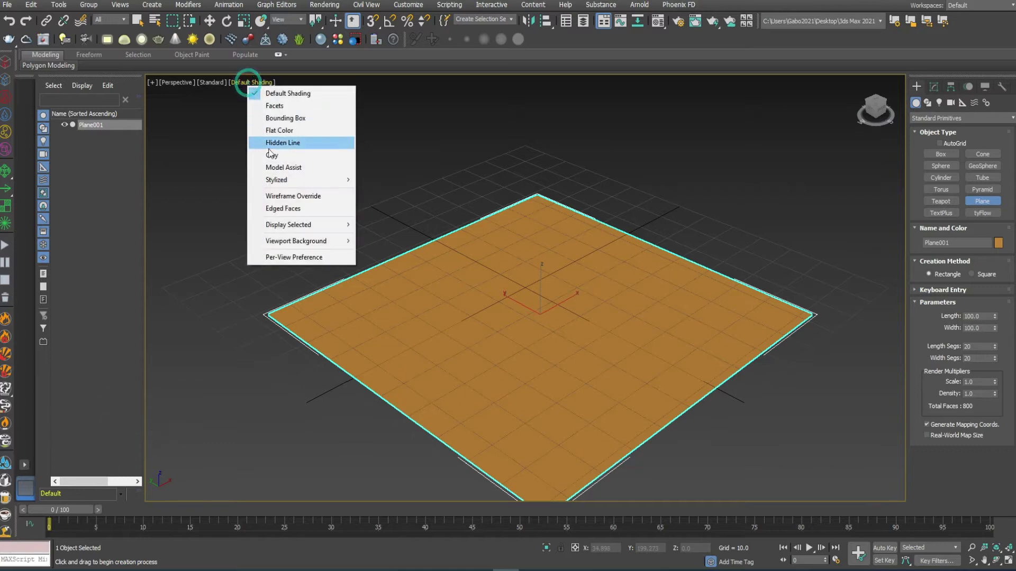
click(262, 210)
scroll(662, 366, up, 2)
scroll(714, 339, up, 2)
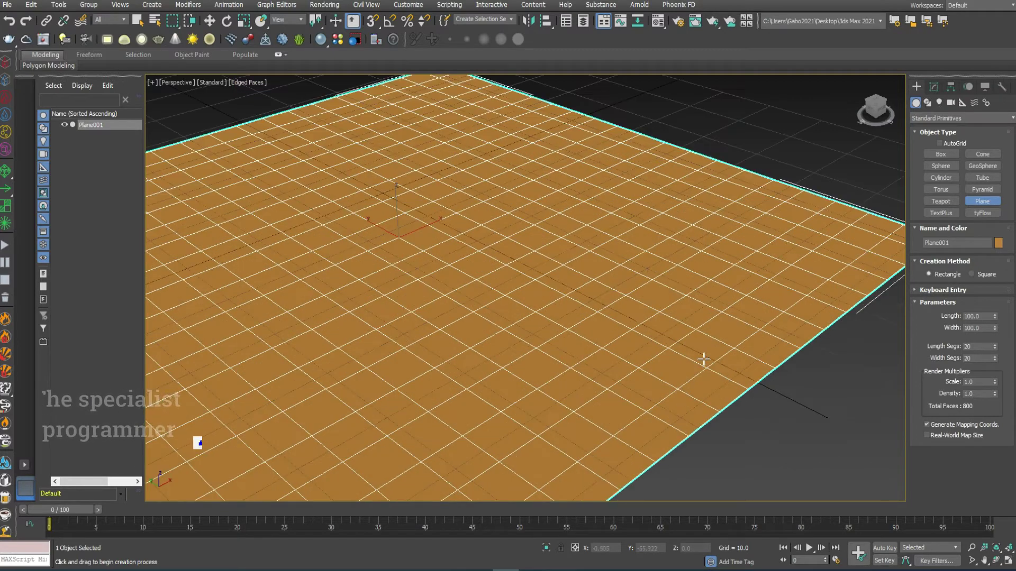
scroll(770, 313, down, 1)
Convert the plane to an Editable Poly and enter Vertex sub-object level.
right_click(882, 240)
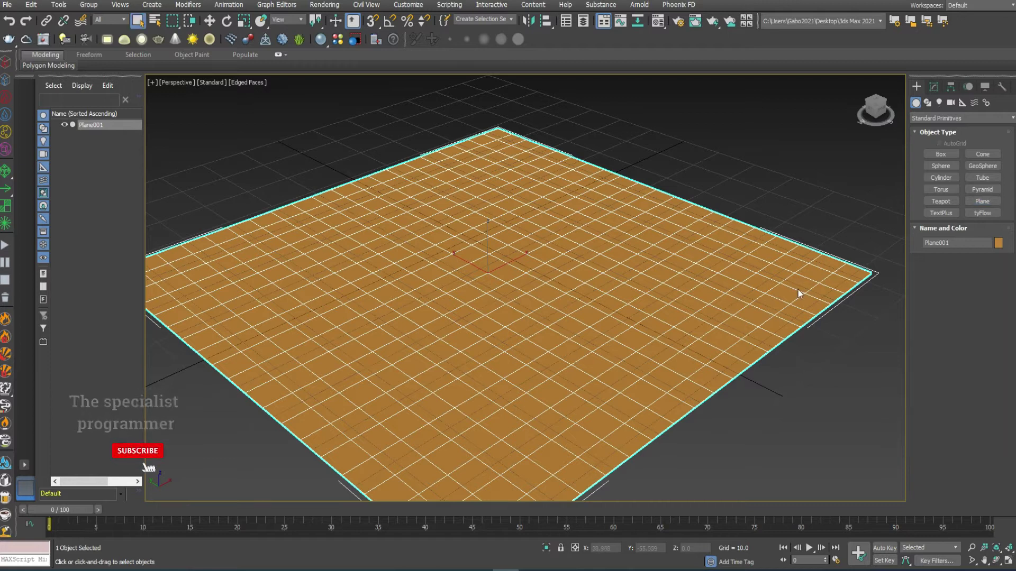
right_click(572, 324)
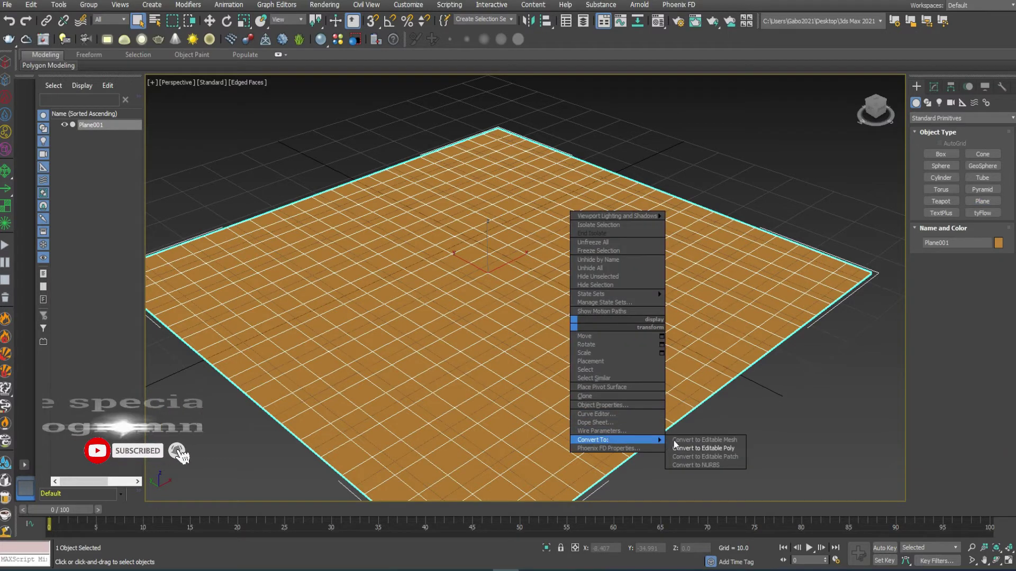
click(687, 451)
click(916, 135)
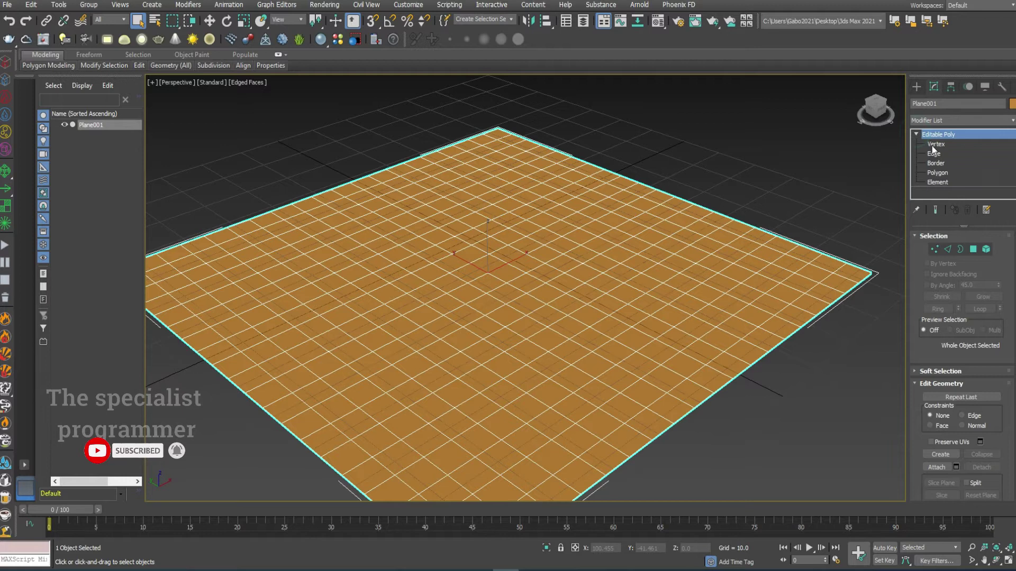
In the maximized Top view, box-select one row of 18 vertices.
click(1006, 562)
scroll(329, 182, up, 5)
click(1005, 562)
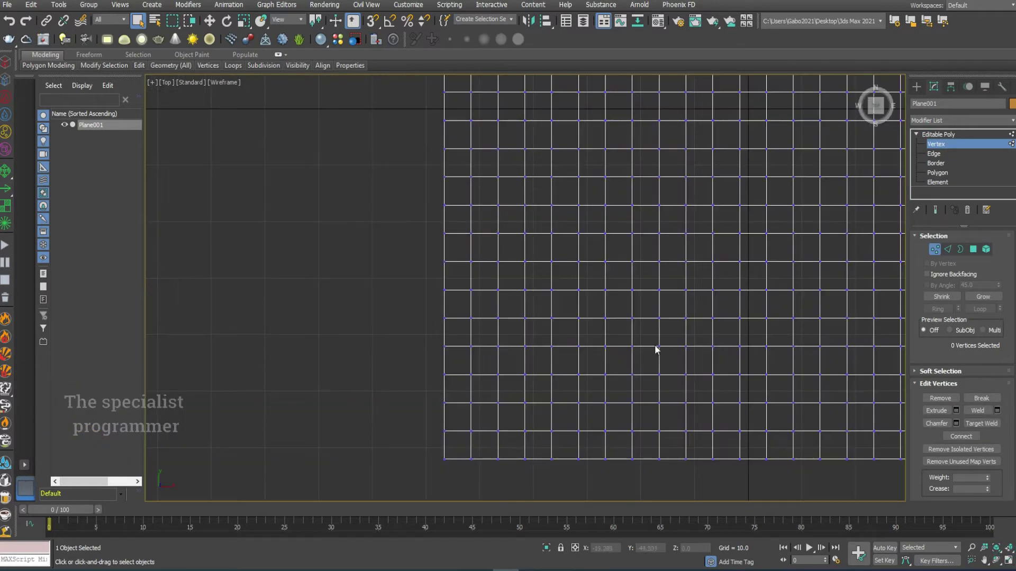
scroll(655, 349, down, 3)
scroll(890, 351, up, 2)
scroll(890, 351, up, 2)
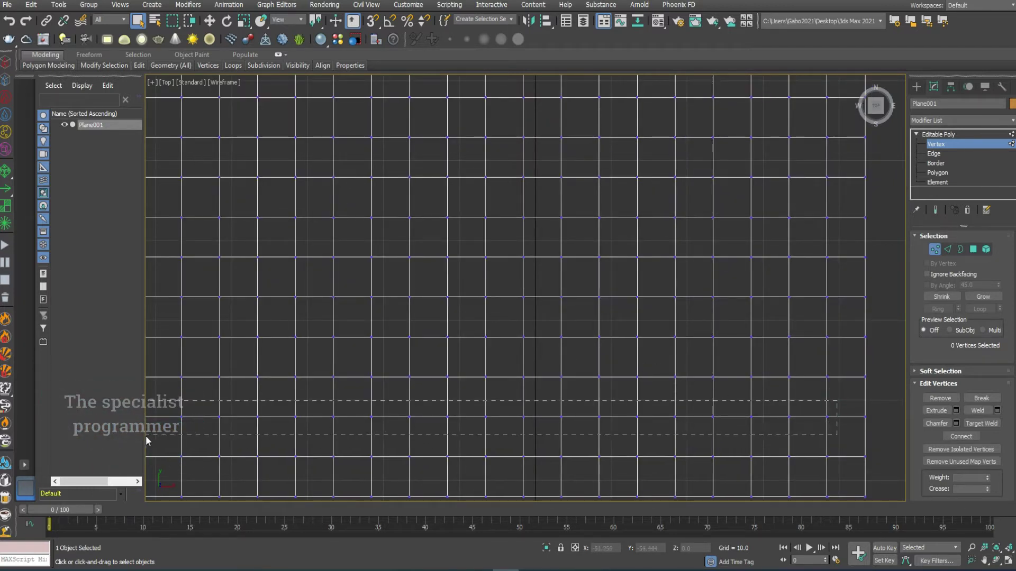
drag(146, 437, 158, 438)
Return to the Perspective viewport, maximized with Alt+W.
click(1008, 562)
right_click(836, 464)
key(alt+w)
scroll(725, 420, down, 3)
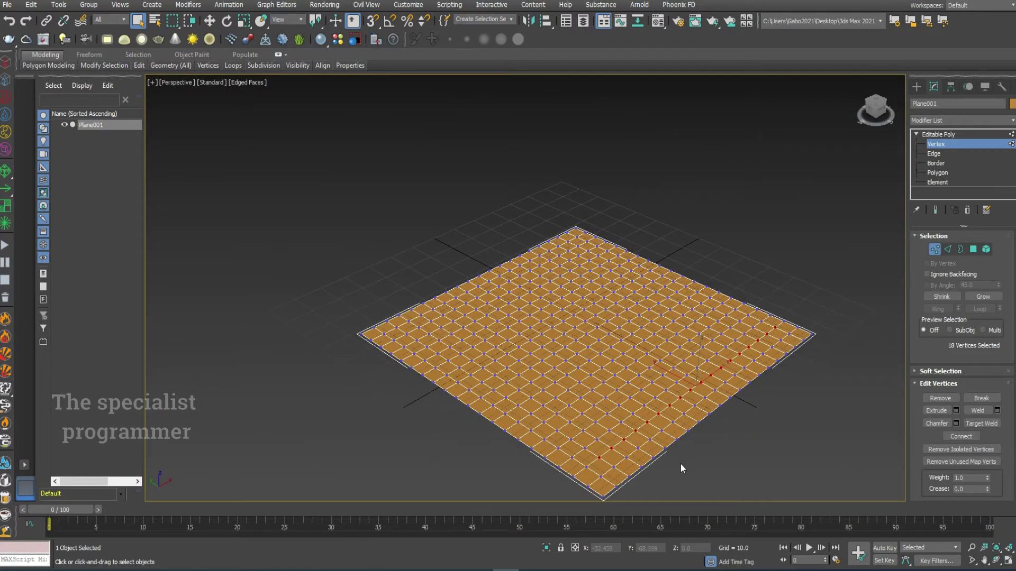
scroll(680, 462, up, 3)
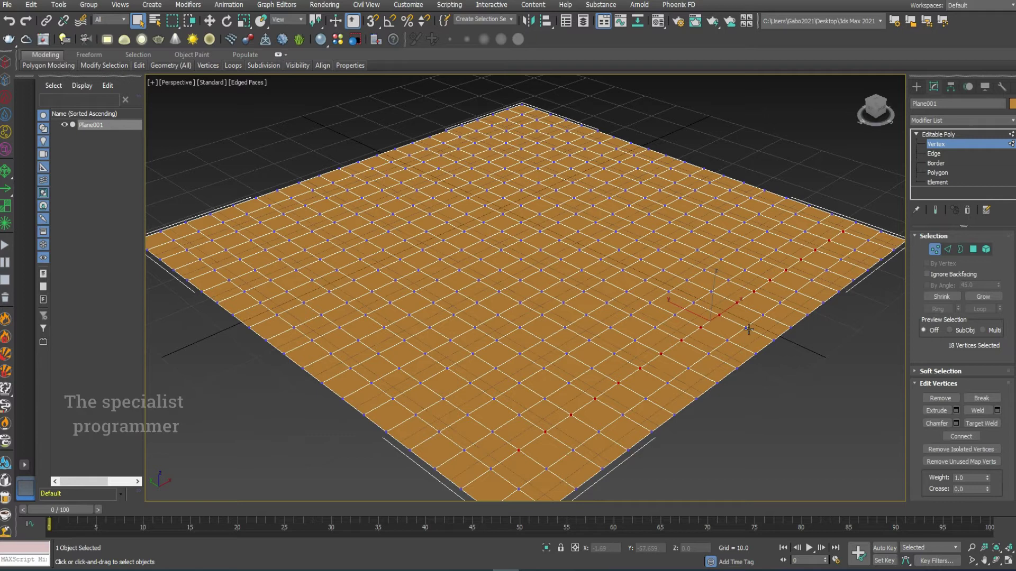
Chamfer the 18 selected vertices by 0.5 with 0 segments, making 72 vertices.
click(956, 424)
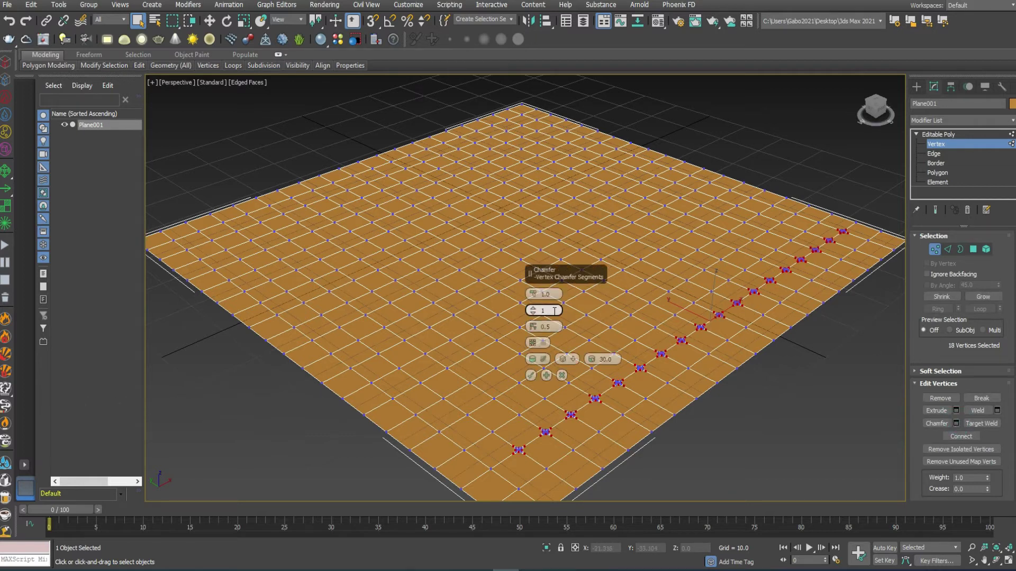
click(553, 310)
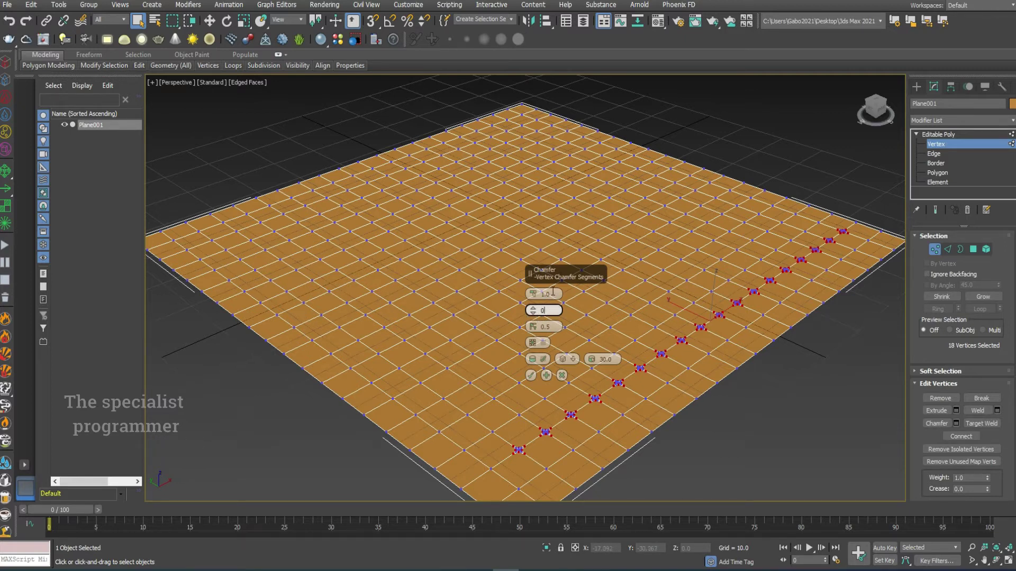
click(552, 293)
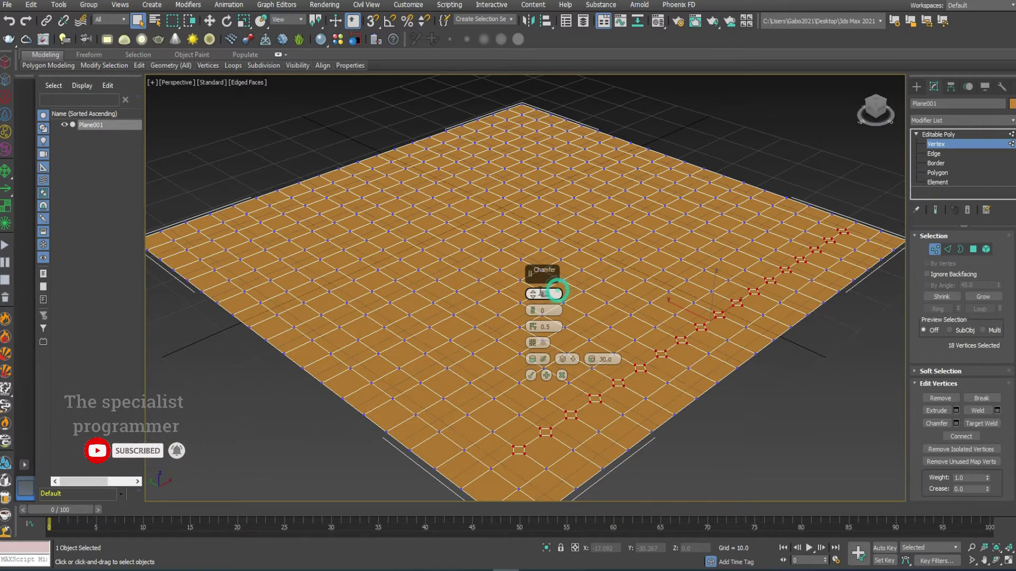
text(0.5)
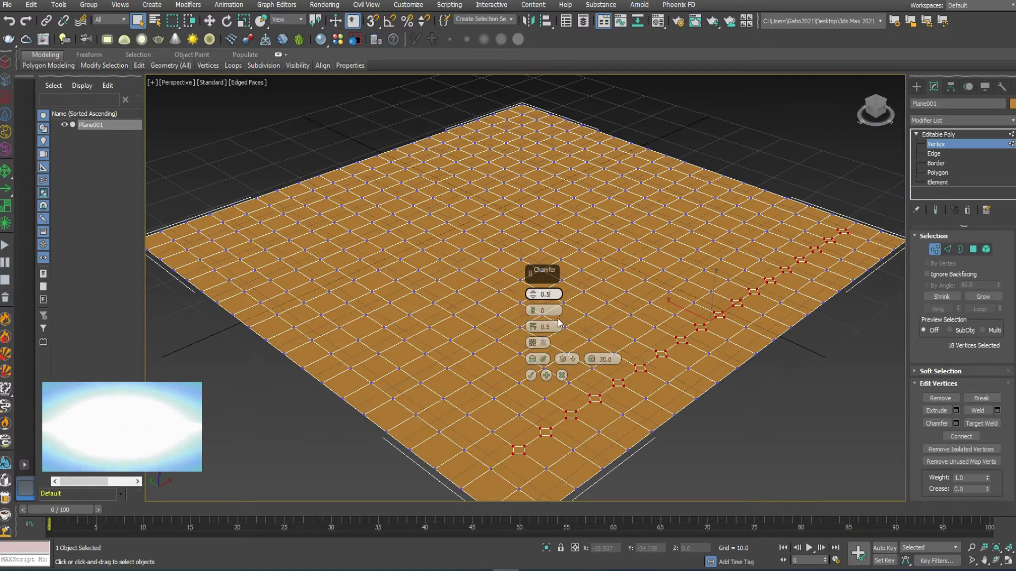
key(Return)
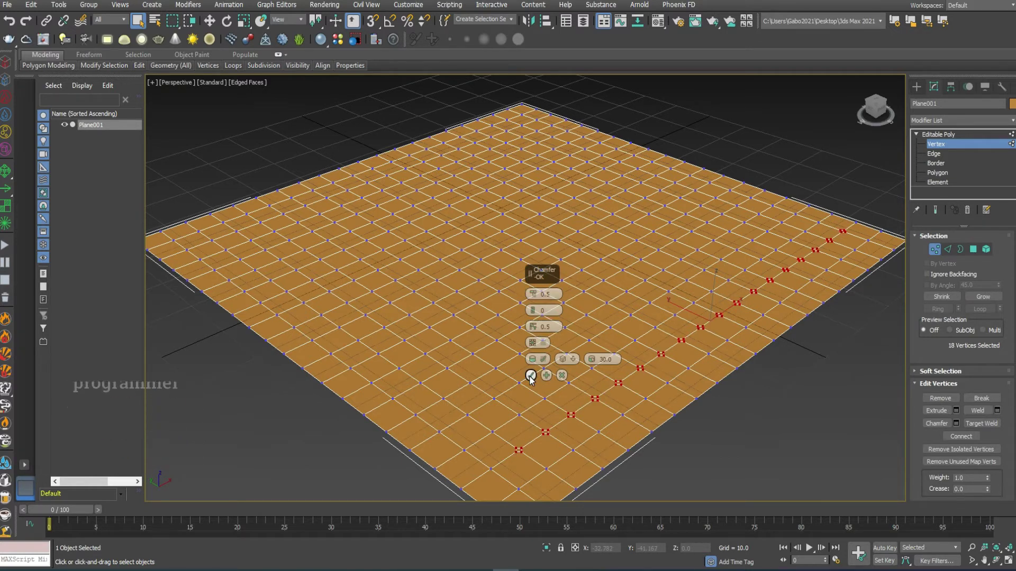
click(530, 377)
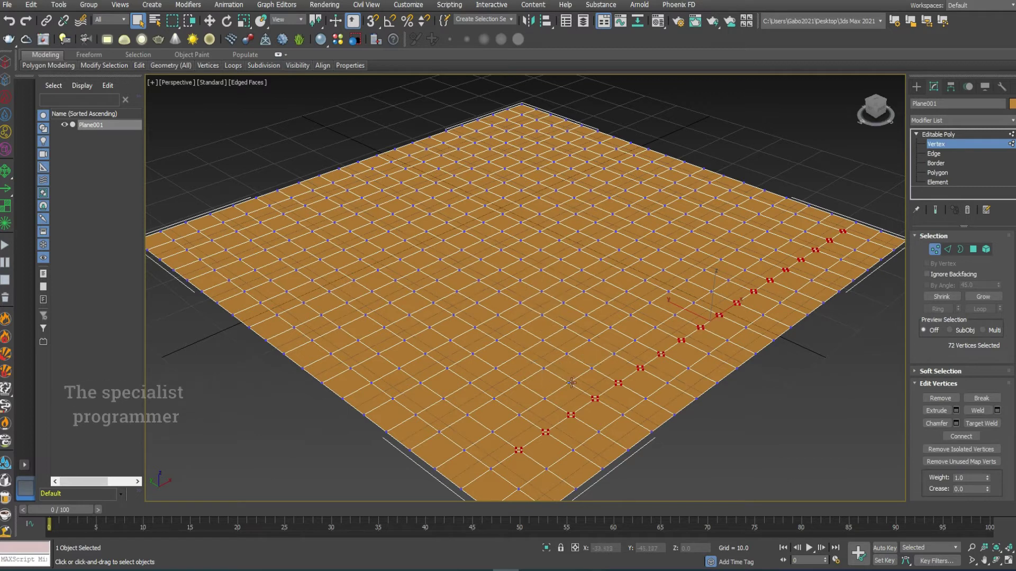
click(937, 172)
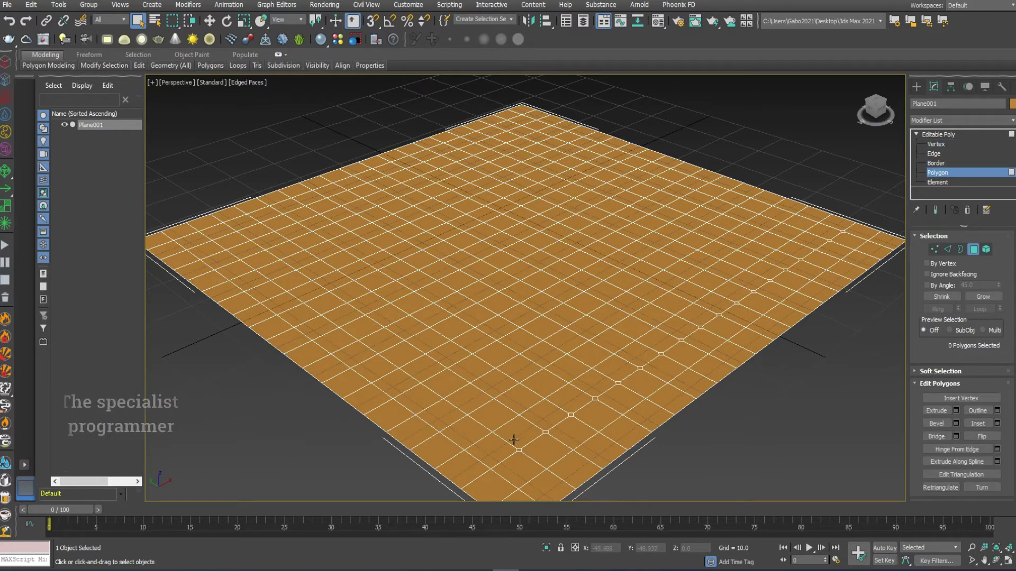
Select all 18 diamond chamfer polygons along the diagonal using Select Similar.
scroll(522, 456, up, 3)
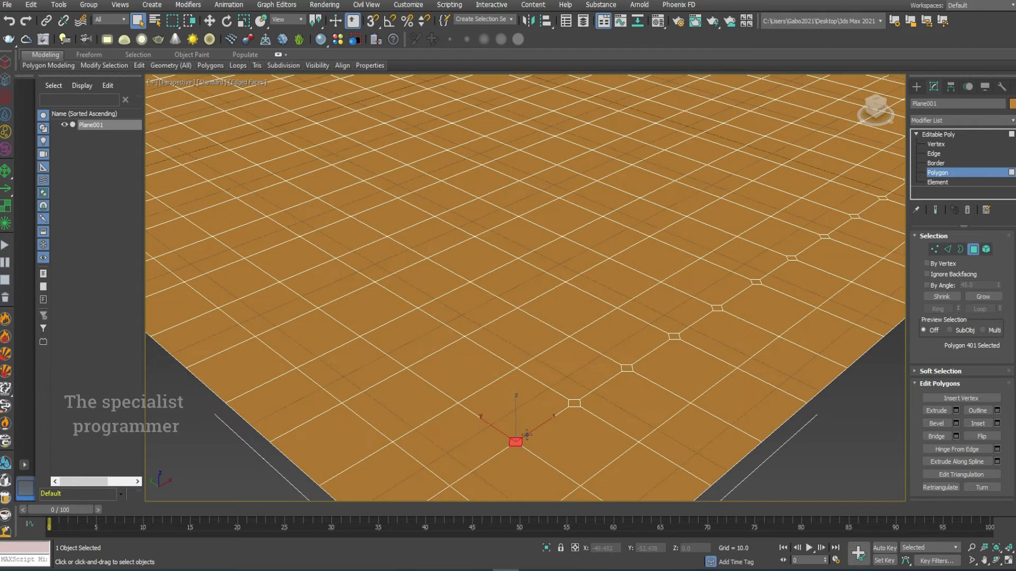
mouse_move(103, 65)
click(132, 177)
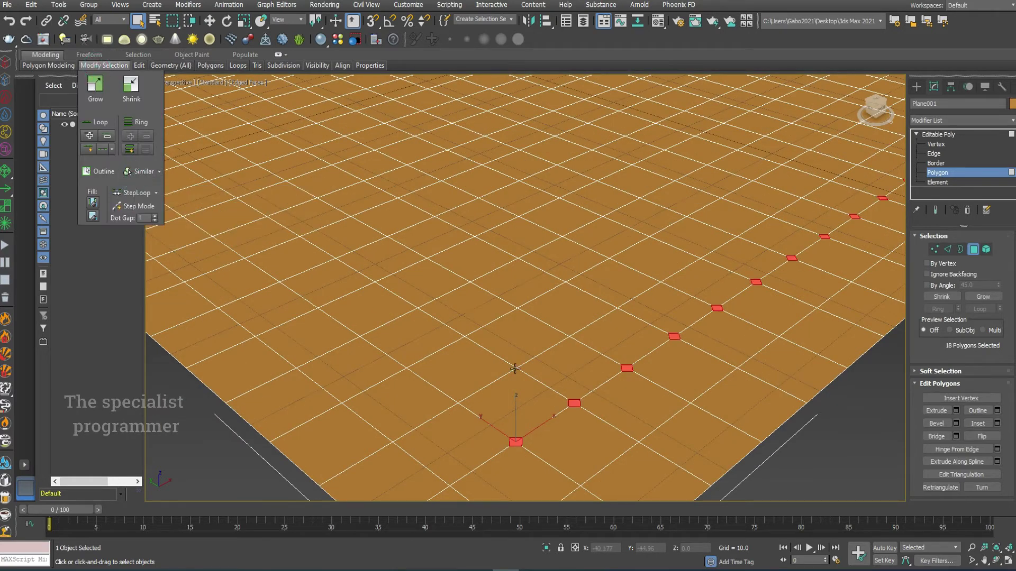
scroll(635, 321, down, 5)
scroll(814, 207, up, 2)
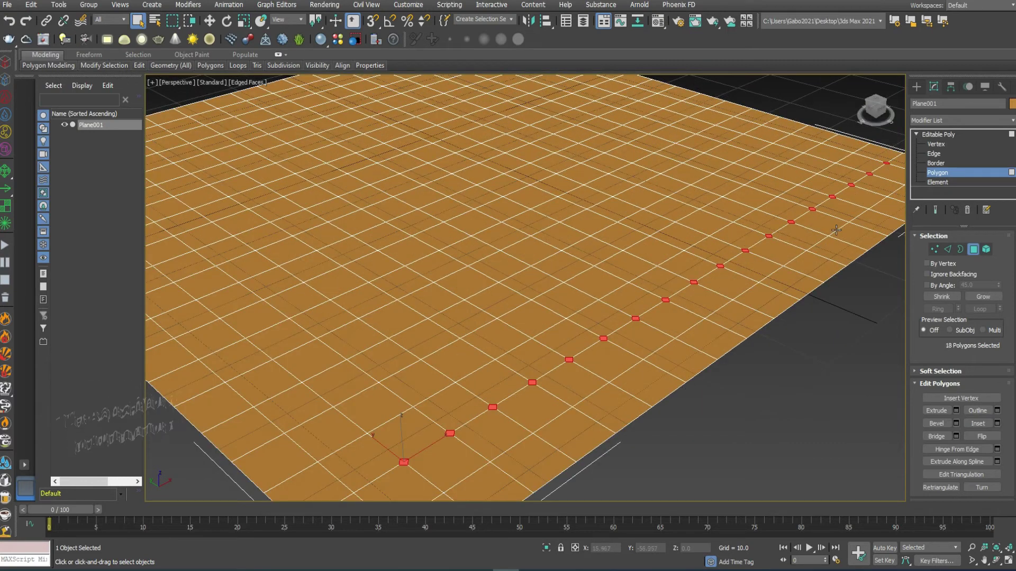
scroll(815, 207, down, 1)
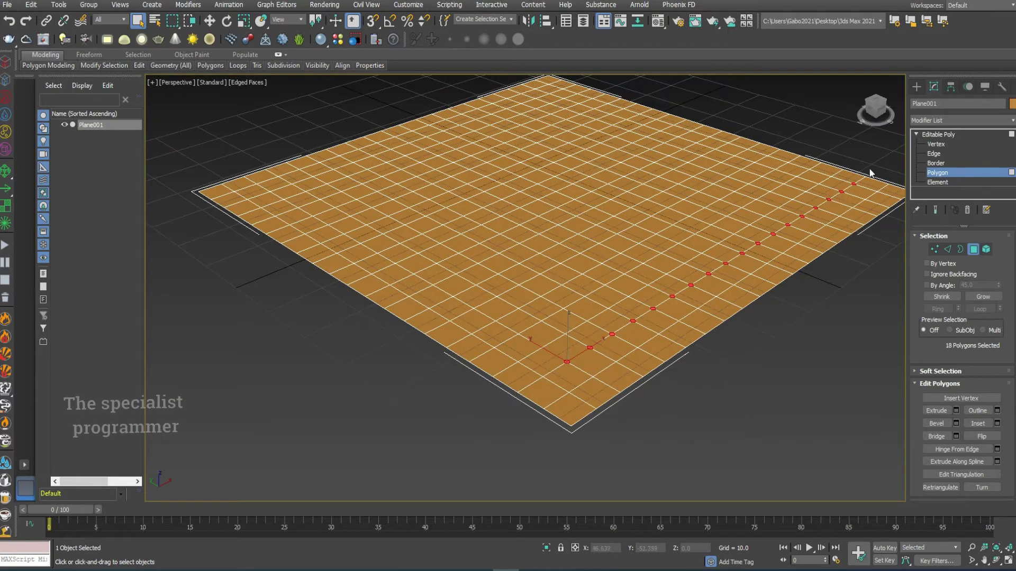
scroll(870, 173, up, 2)
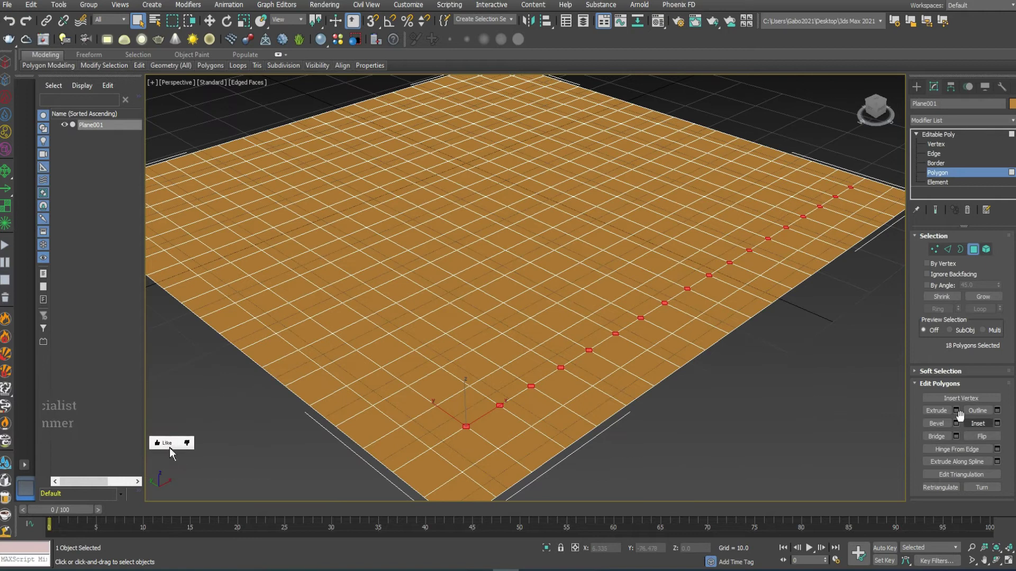
Extrude the 18 diamond polygons to a height of -1 to sink them as holes.
click(956, 411)
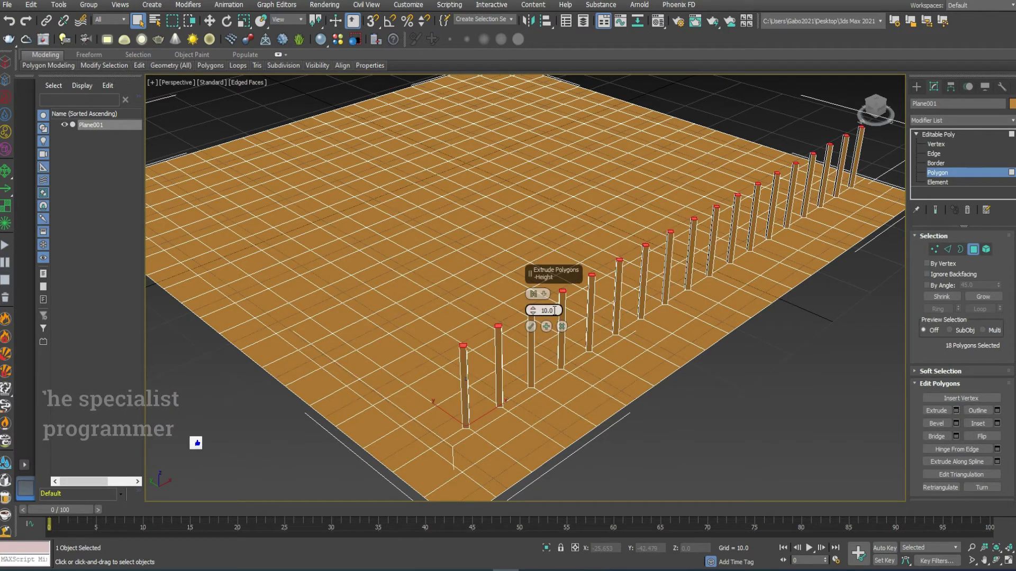
text(-)
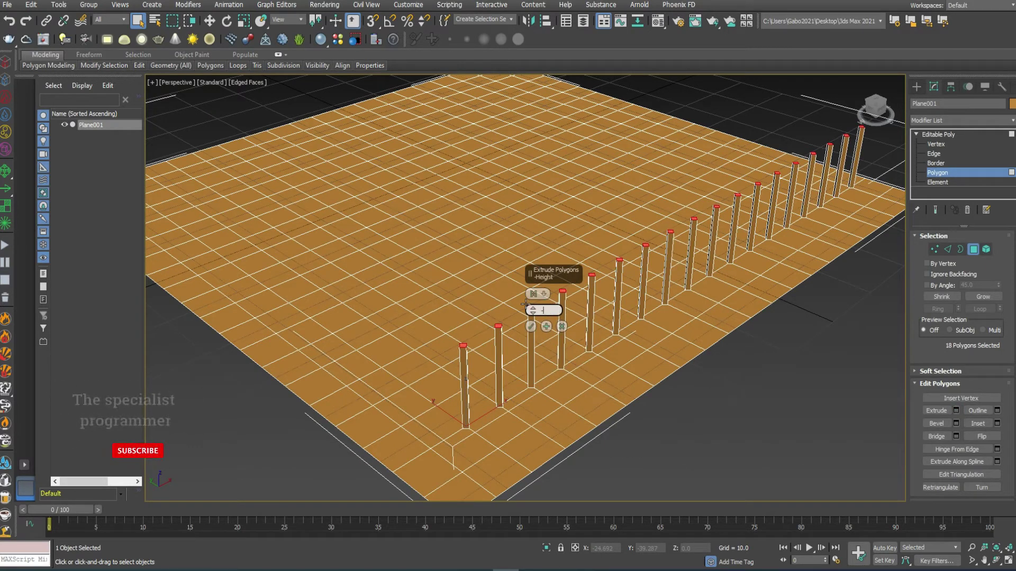
text(1)
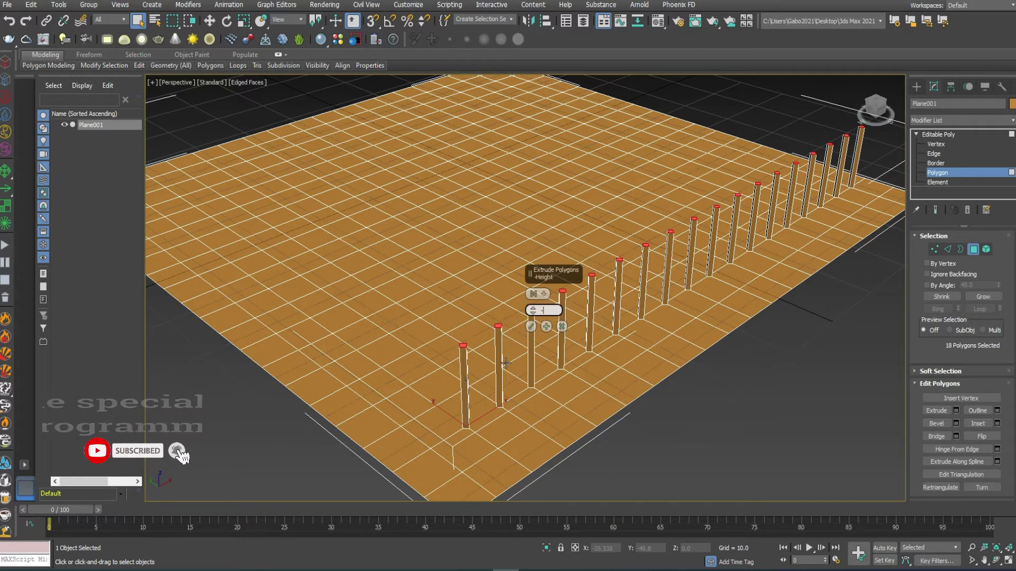
click(531, 327)
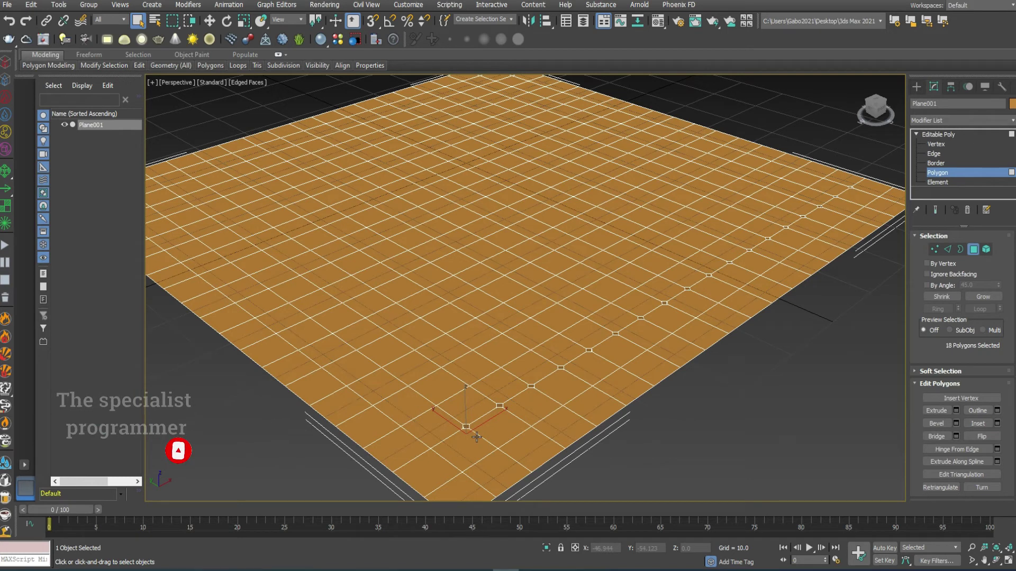
scroll(477, 437, up, 4)
scroll(513, 408, up, 2)
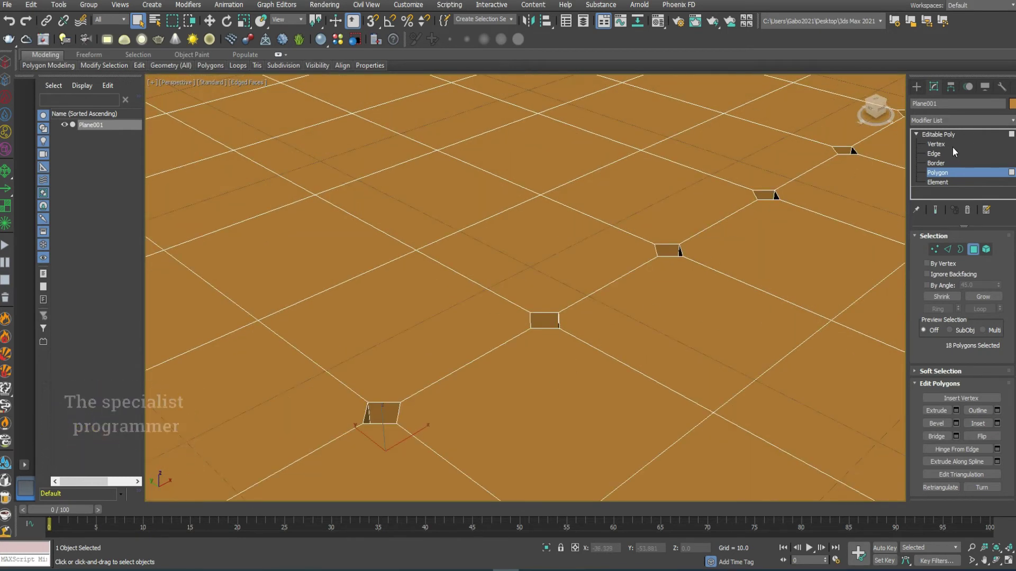
click(933, 154)
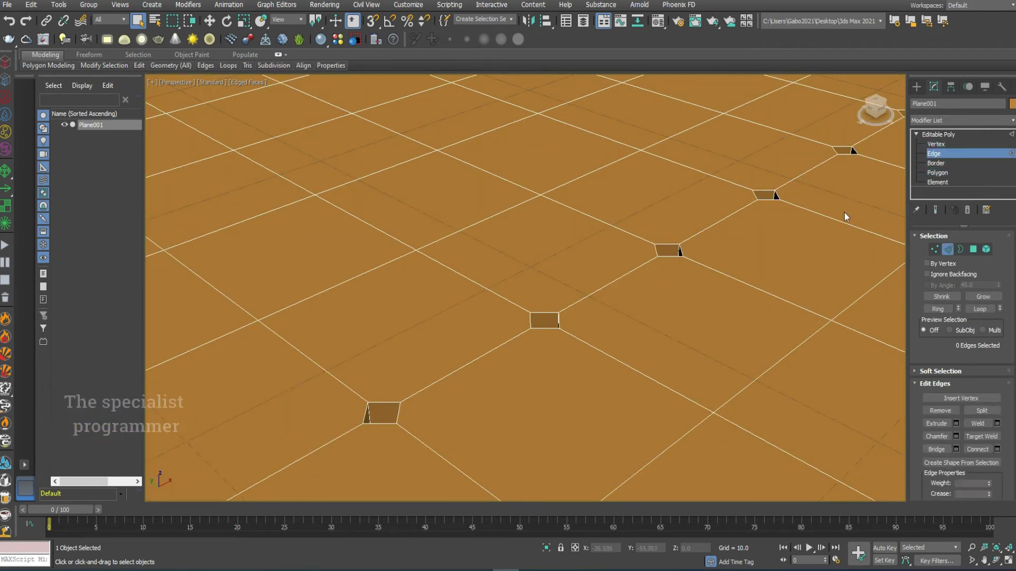
Orbit along the row of holes and select an edge between two holes.
scroll(460, 402, down, 3)
scroll(459, 386, down, 2)
scroll(458, 371, up, 4)
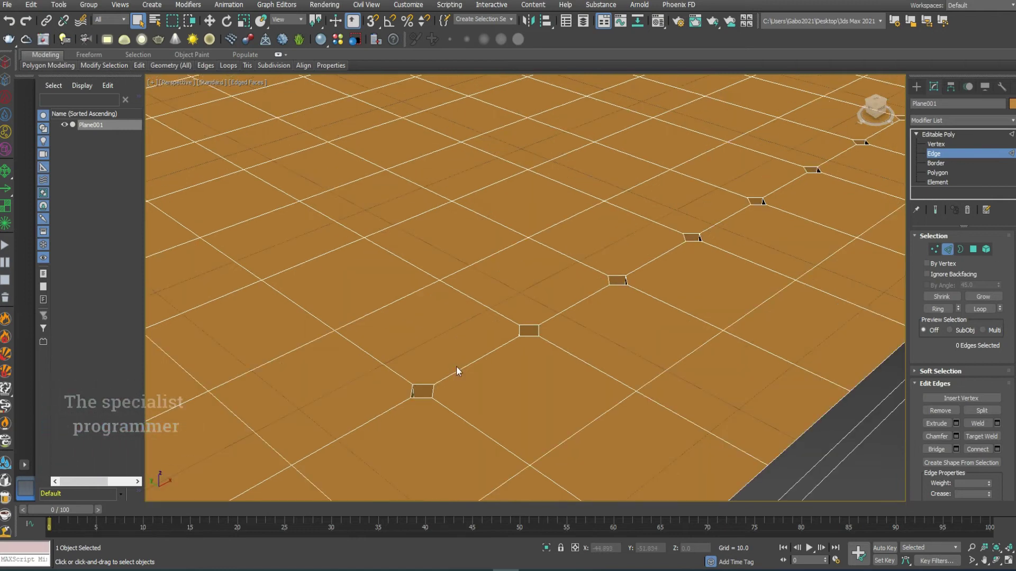
alt+middle_drag(602, 288, 525, 288)
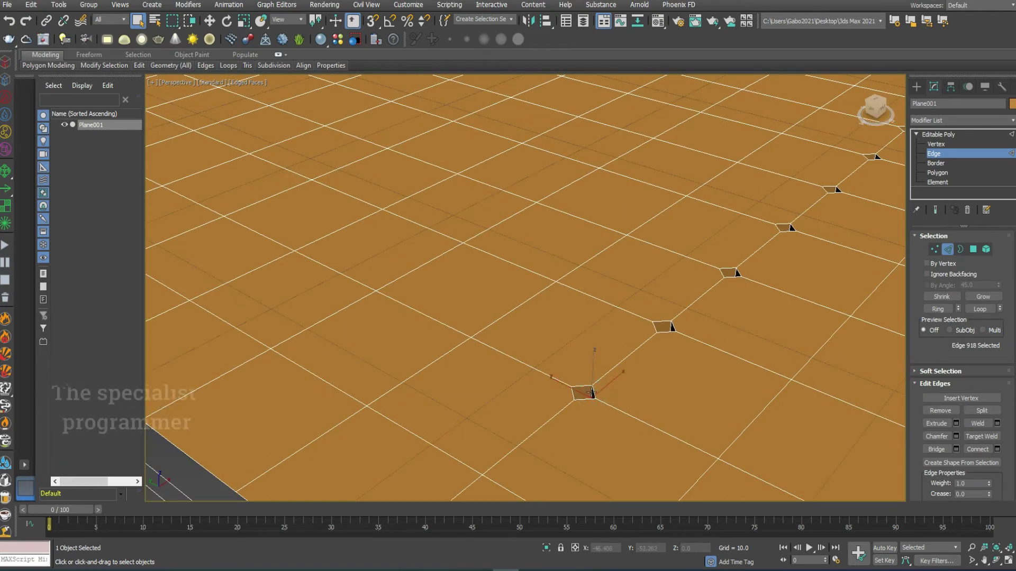
scroll(623, 400, up, 6)
ctrl+click(653, 311)
Add a second edge between neighbouring holes to the selection.
scroll(617, 305, down, 5)
scroll(617, 306, down, 5)
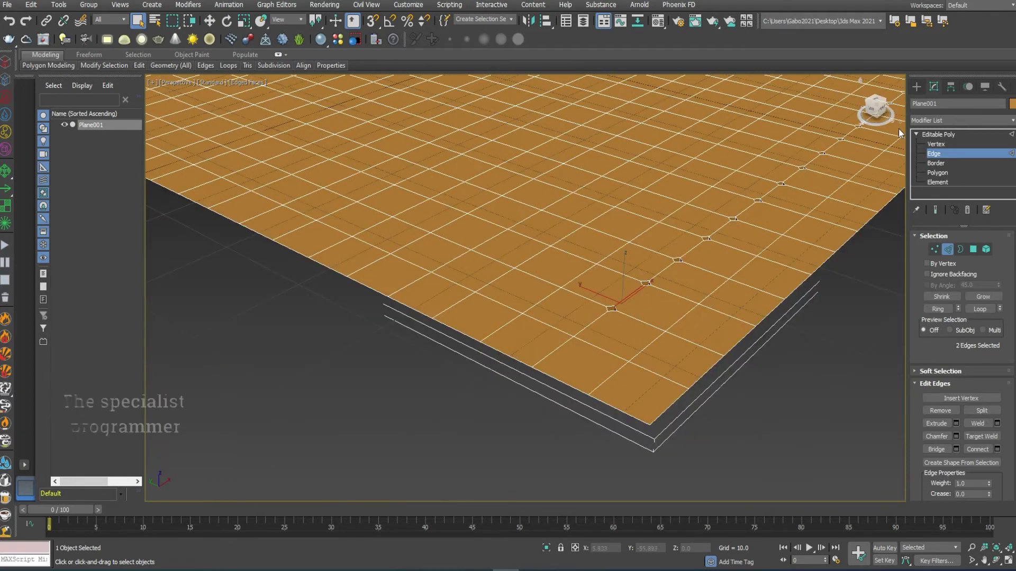
alt+middle_drag(555, 280, 559, 276)
scroll(558, 275, up, 5)
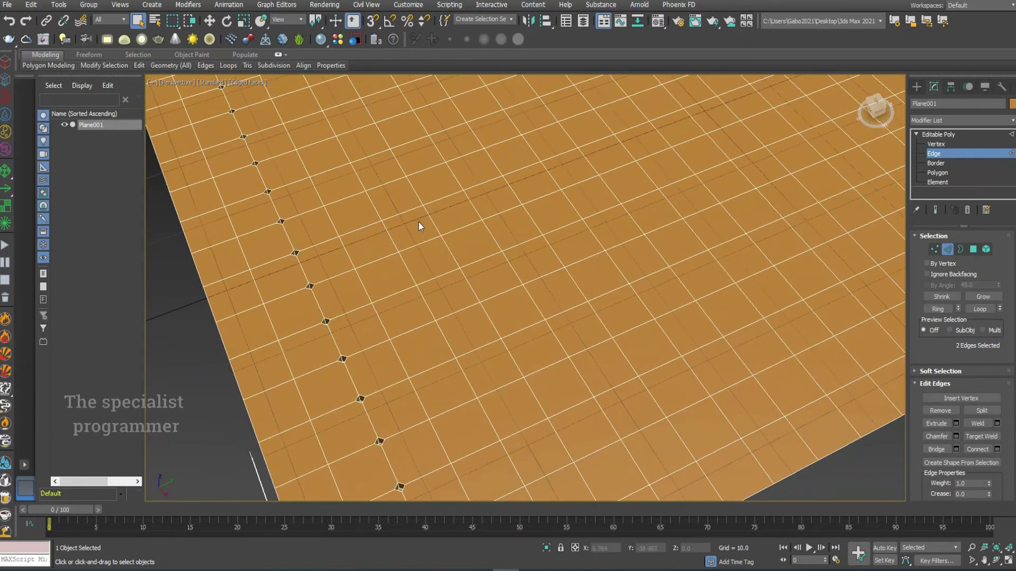
scroll(418, 222, down, 5)
scroll(385, 149, up, 3)
scroll(332, 155, up, 3)
scroll(358, 156, up, 5)
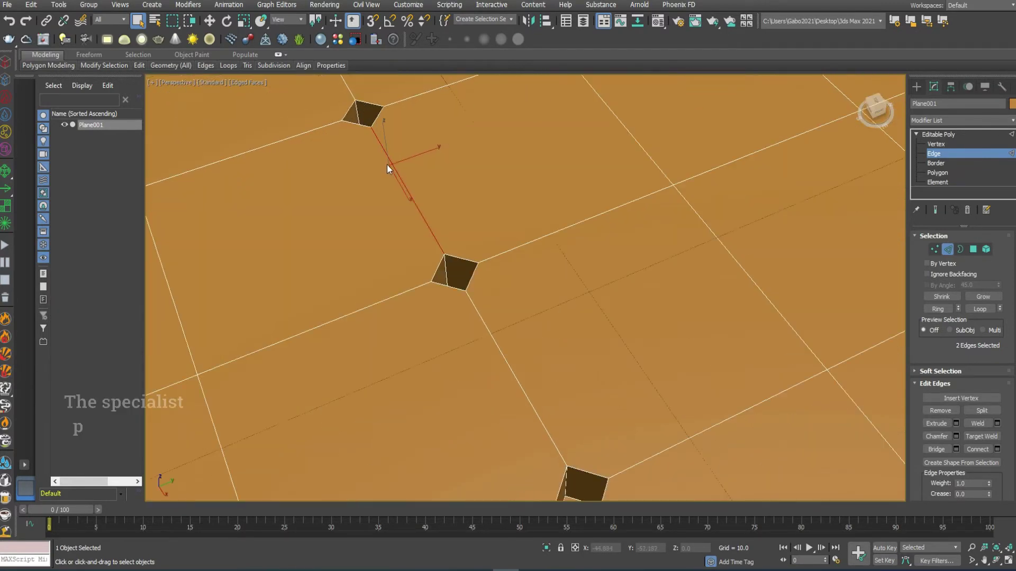
ctrl+click(446, 267)
scroll(491, 248, down, 2)
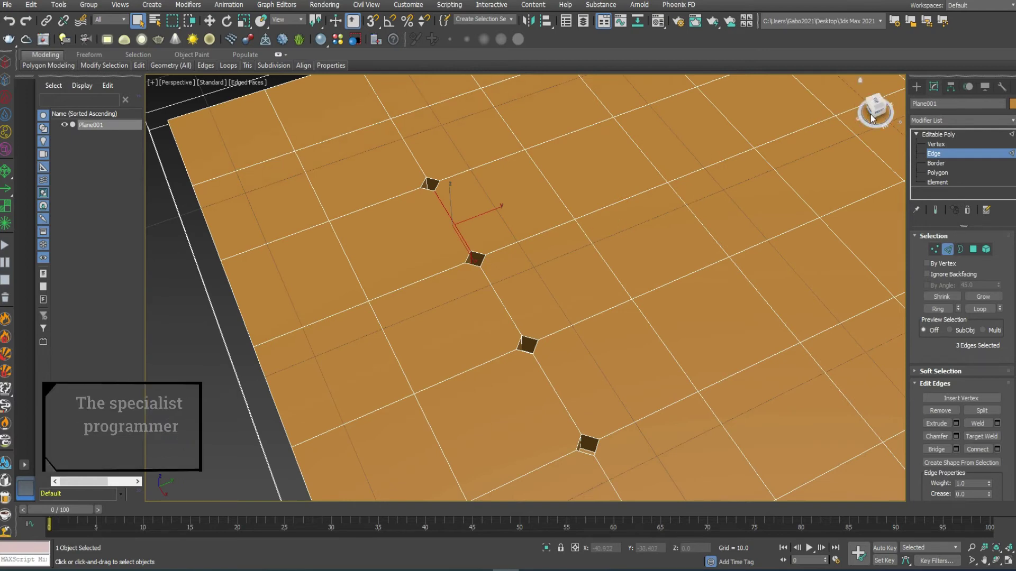
Reset to the Home view and grow the selection with Similar to 51 diagonal edges.
drag(864, 87, 860, 80)
click(860, 81)
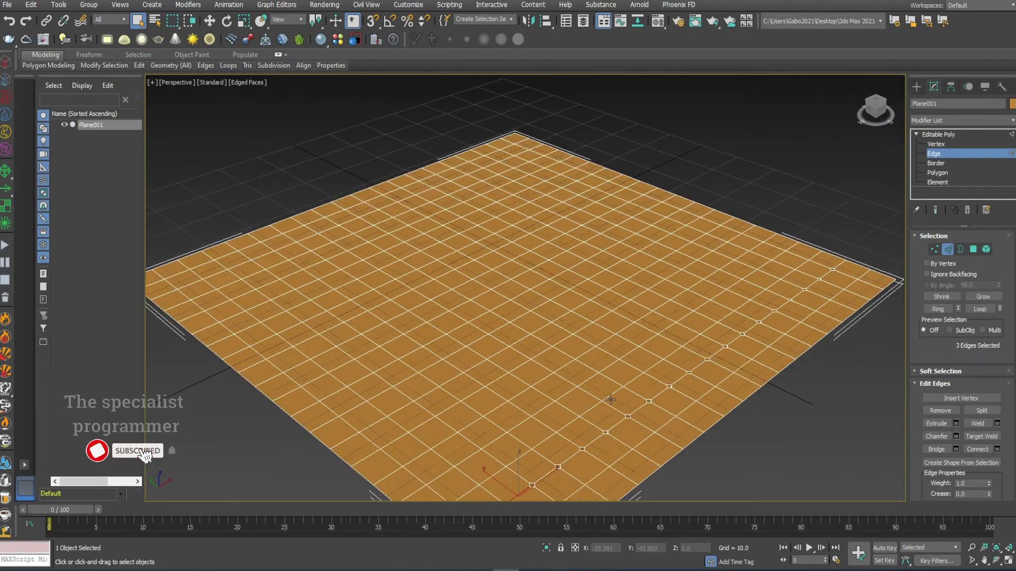
click(104, 65)
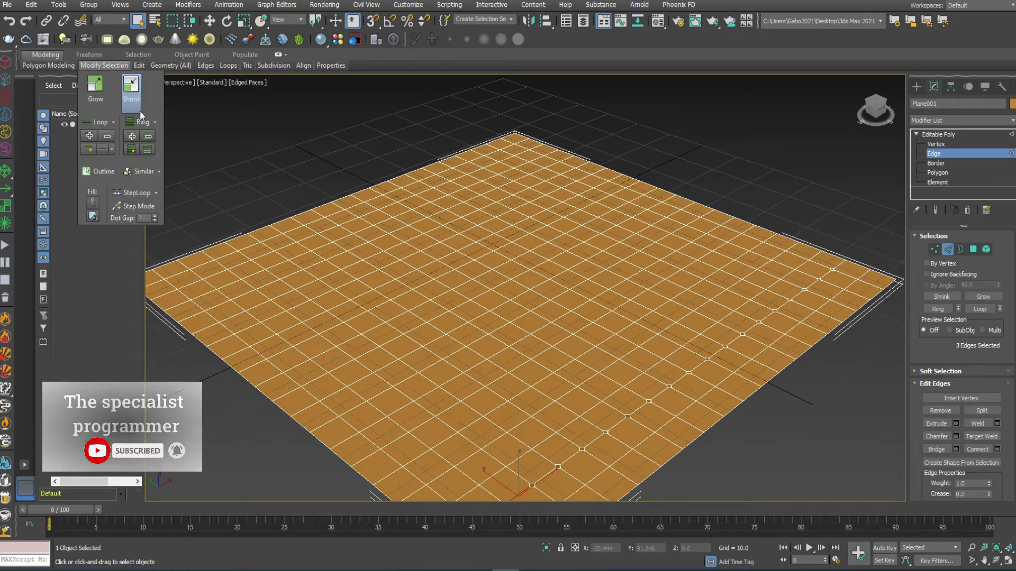
click(140, 171)
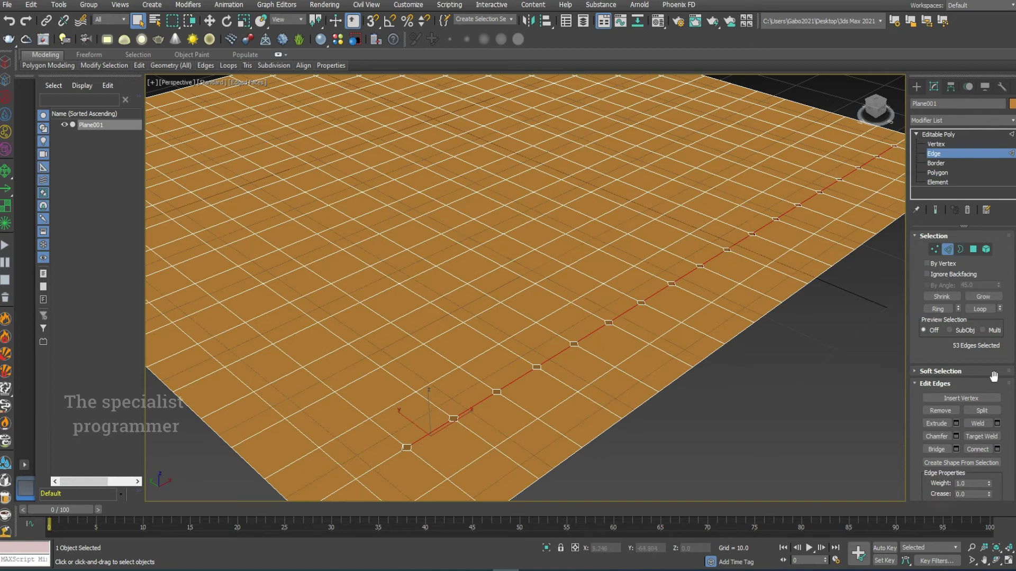
scroll(964, 373, down, 2)
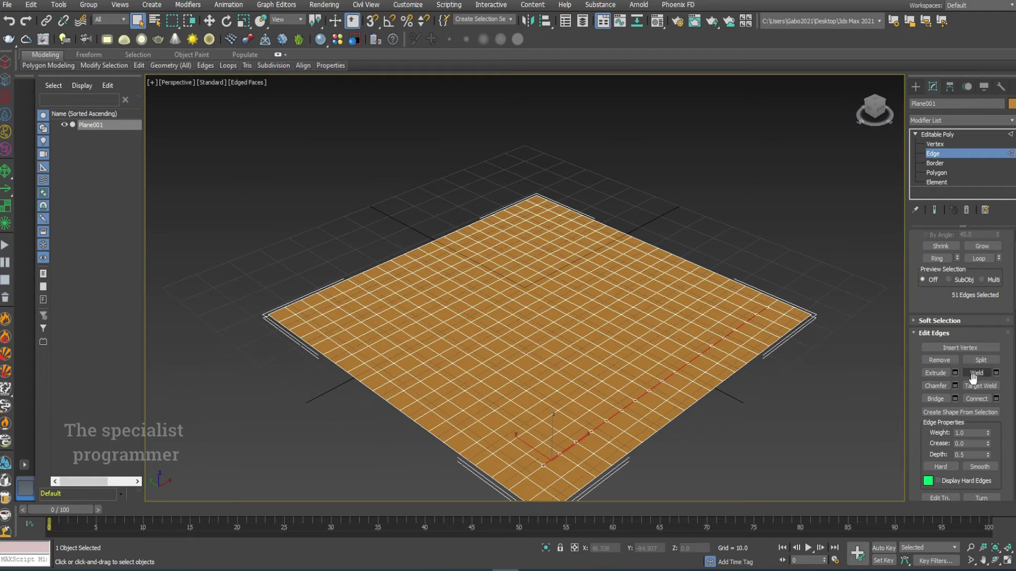
Create Shape001 from the selected edges and select it at object level.
click(969, 415)
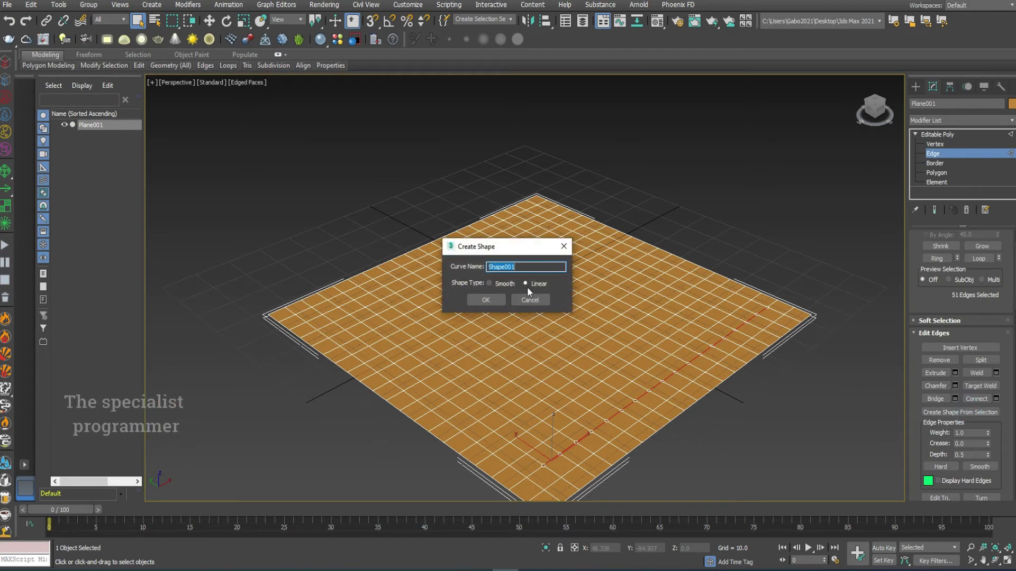
click(485, 300)
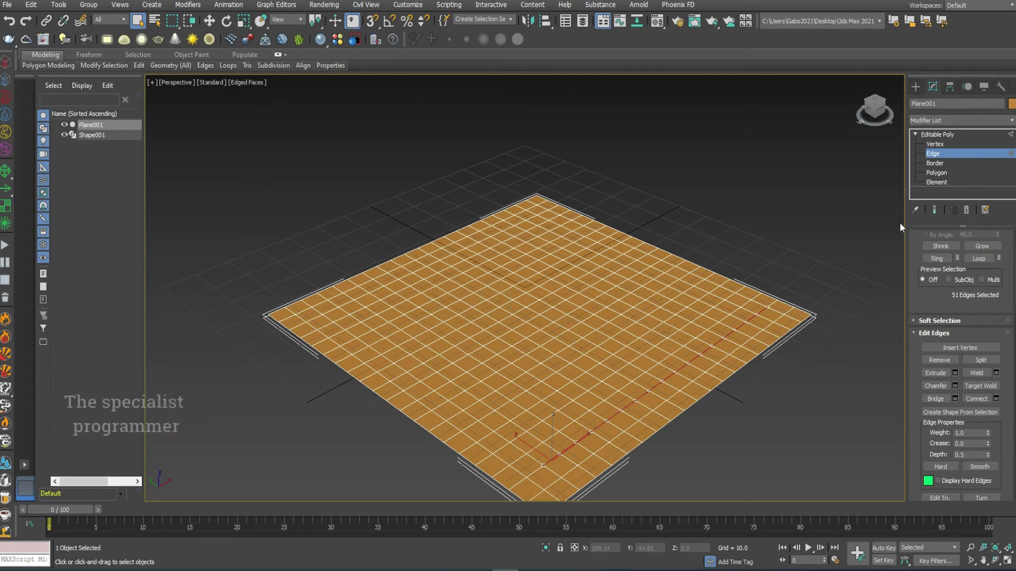
click(916, 132)
click(916, 132)
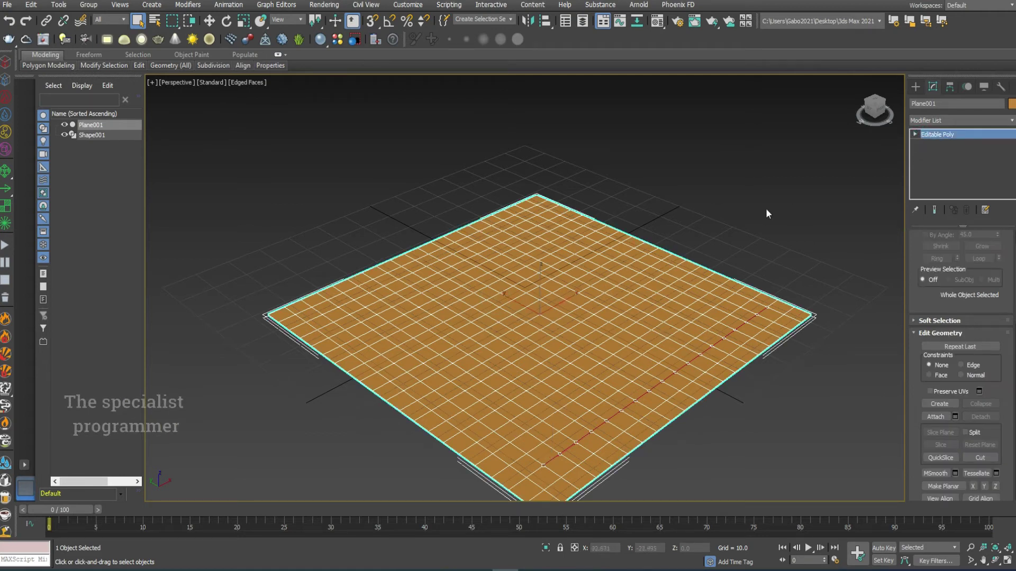
click(89, 136)
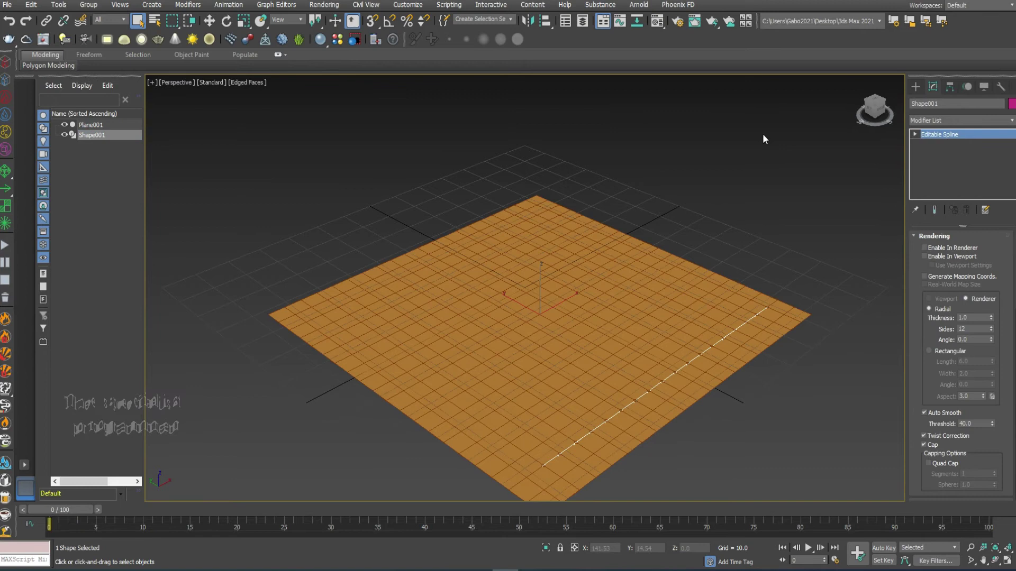
Enable Shape001 in the viewport as a 0.8-thick, 32-sided tube.
click(925, 256)
text(0.8)
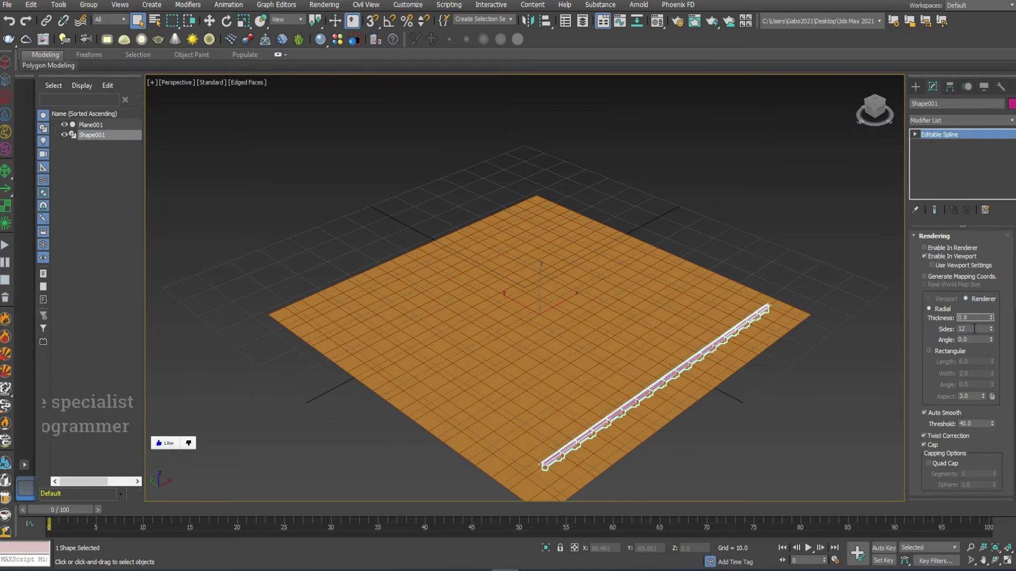
double_click(974, 328)
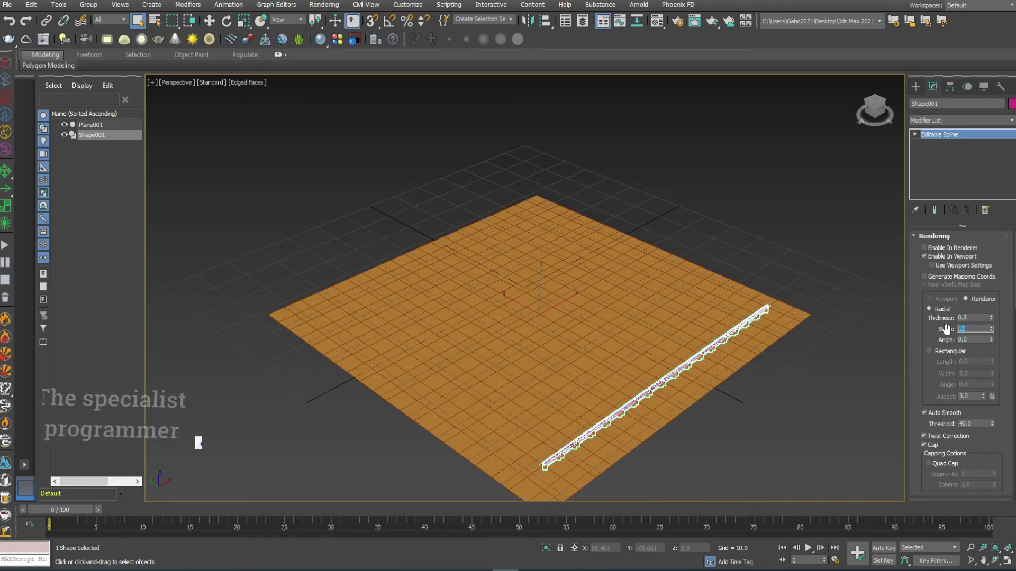
click(974, 318)
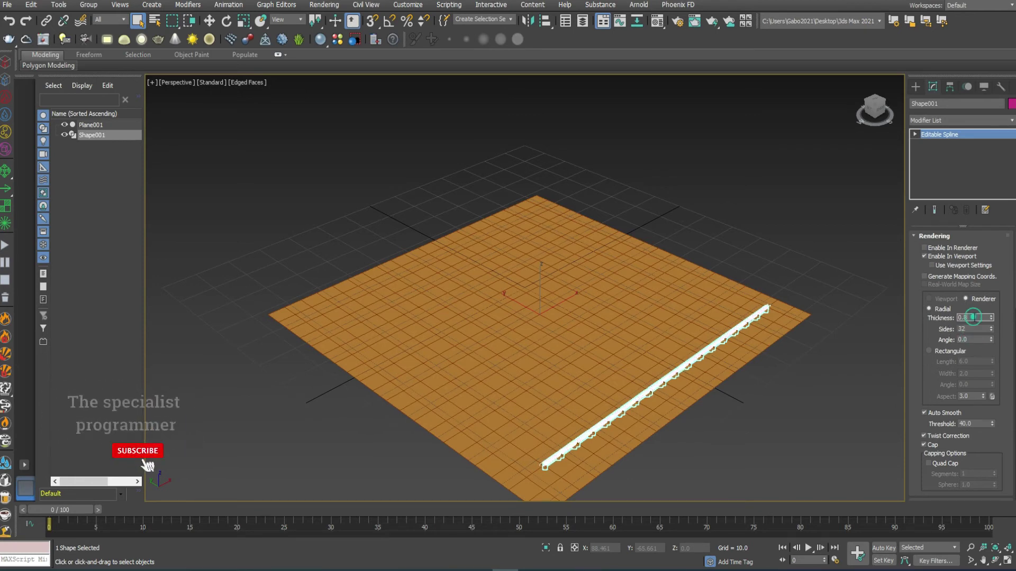
scroll(691, 425, up, 2)
scroll(691, 414, up, 3)
scroll(704, 370, up, 3)
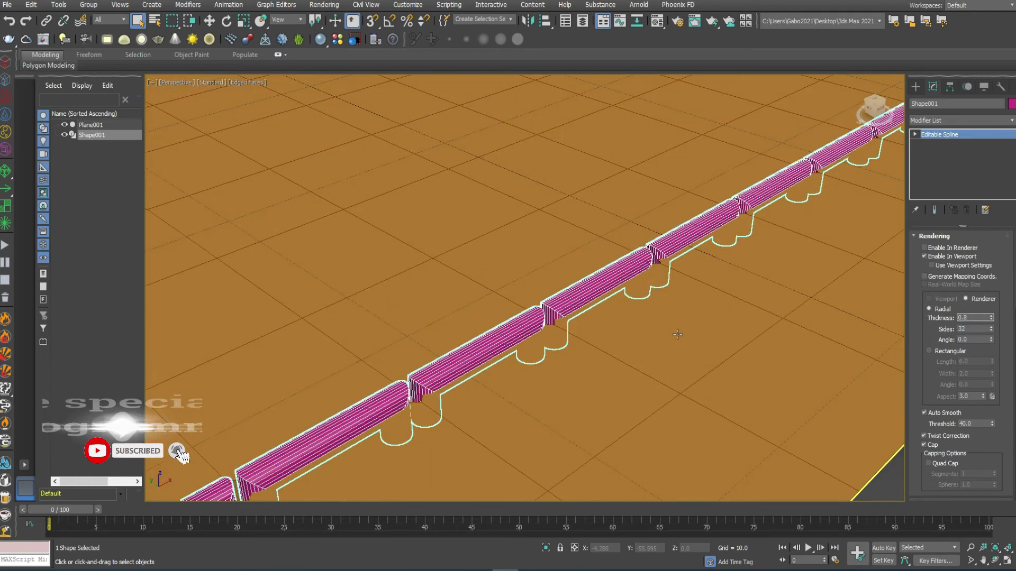
scroll(720, 280, up, 2)
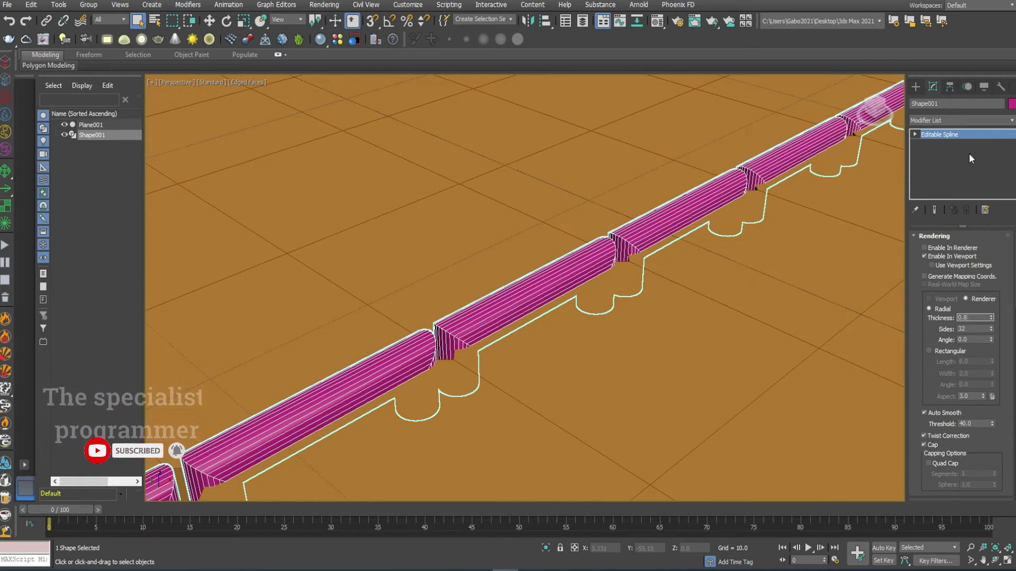
Give Shape001 a MeshSmooth modifier at 3 iterations and enter vertex sub-object level.
click(1011, 129)
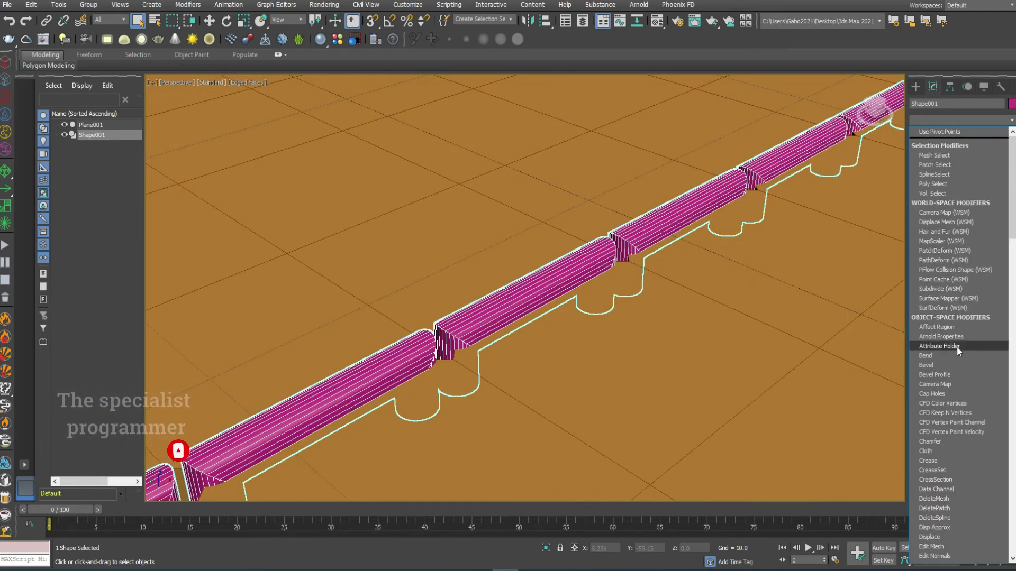
scroll(938, 424, down, 4)
scroll(938, 423, down, 5)
scroll(938, 423, down, 5)
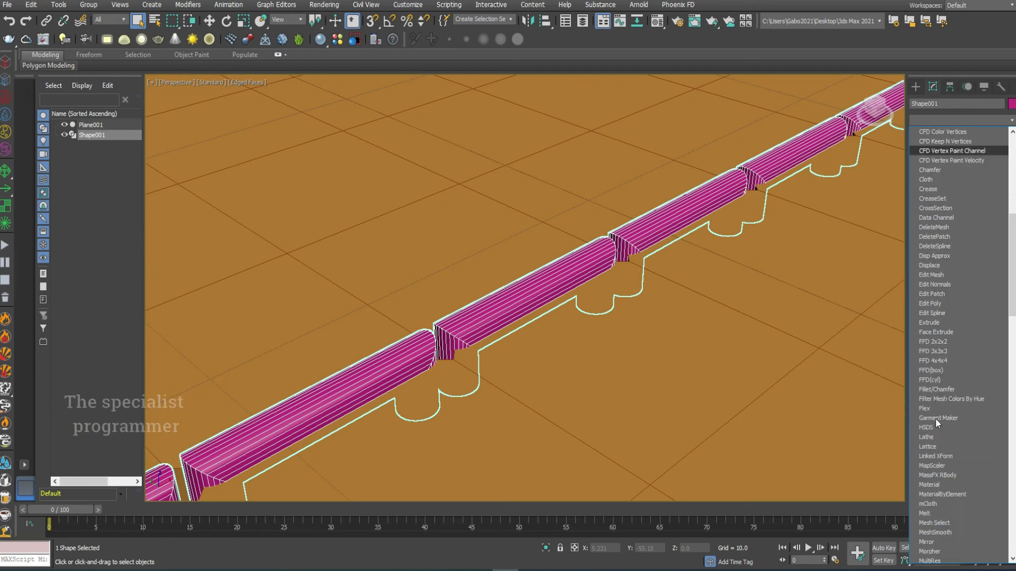
click(959, 390)
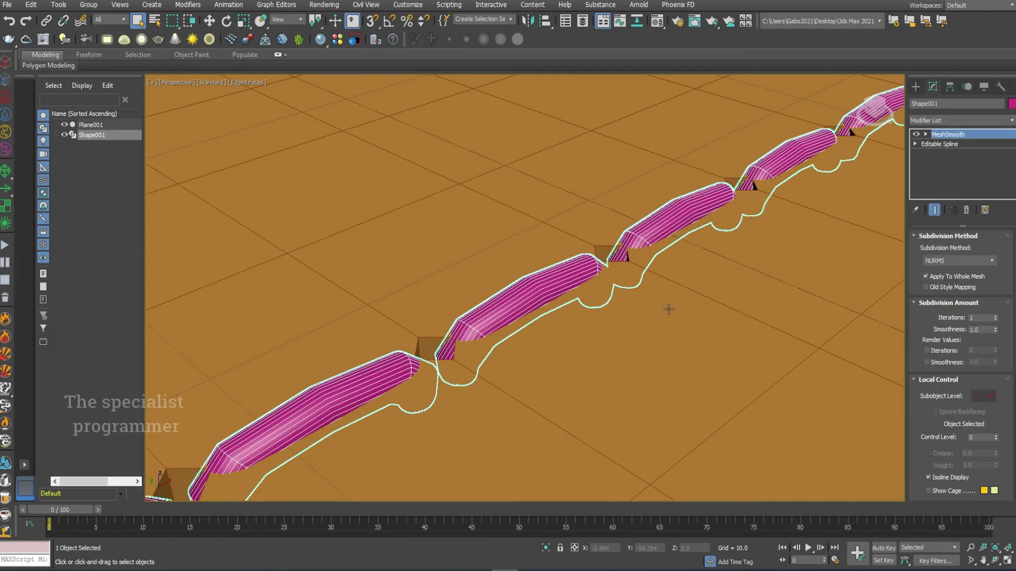
click(995, 316)
scroll(741, 307, down, 4)
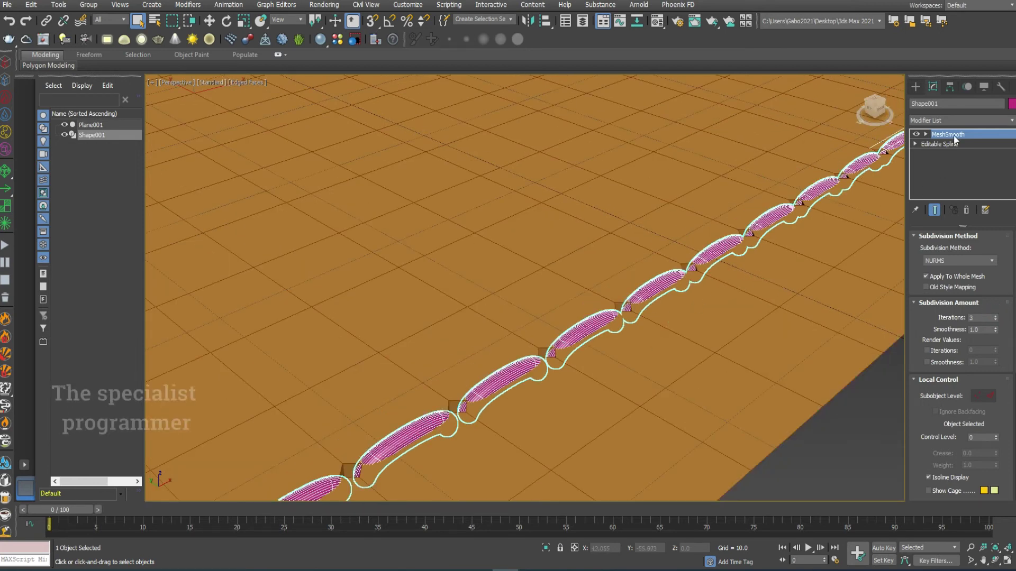
key(1)
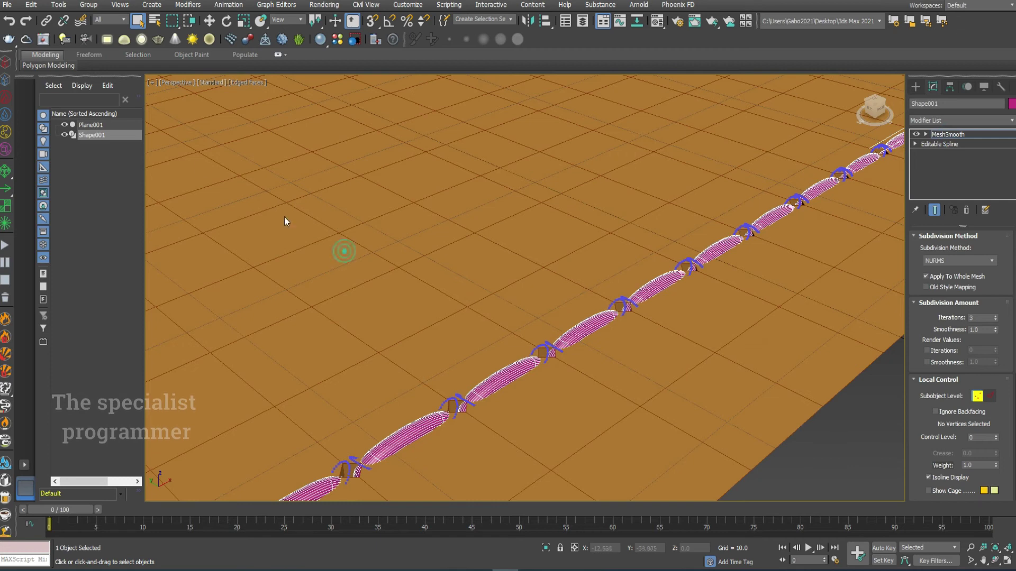
Select Plane001 and give it a MeshSmooth modifier with 3 iterations.
click(101, 126)
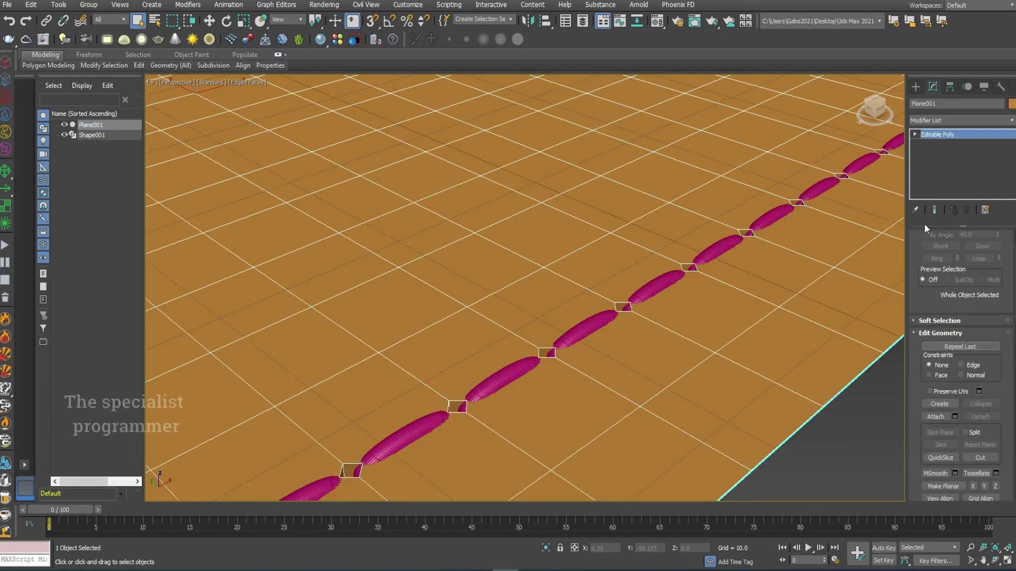
click(1012, 120)
scroll(979, 350, down, 3)
scroll(979, 353, down, 4)
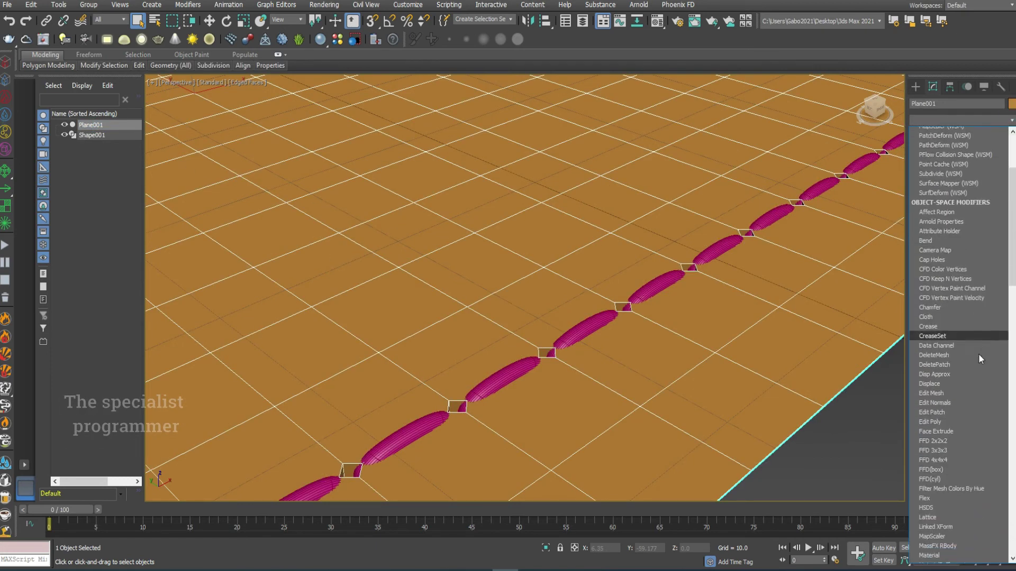
scroll(974, 370, down, 3)
scroll(969, 380, down, 3)
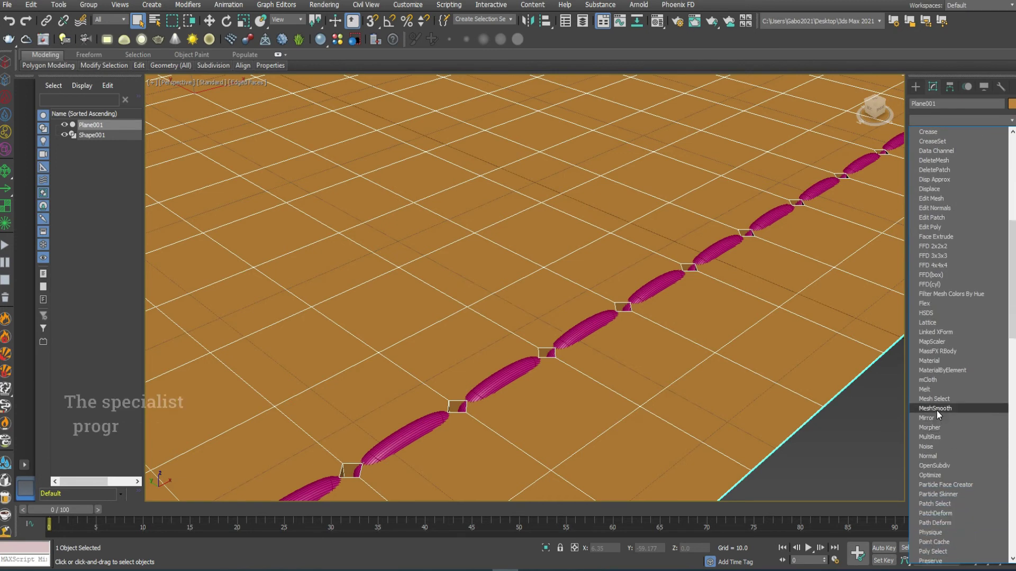
click(936, 412)
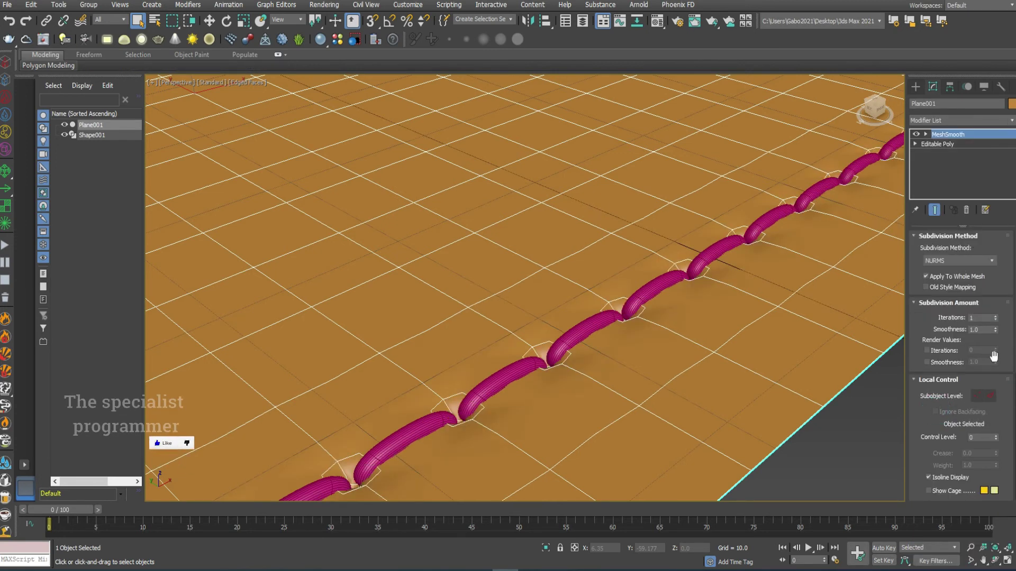
click(996, 316)
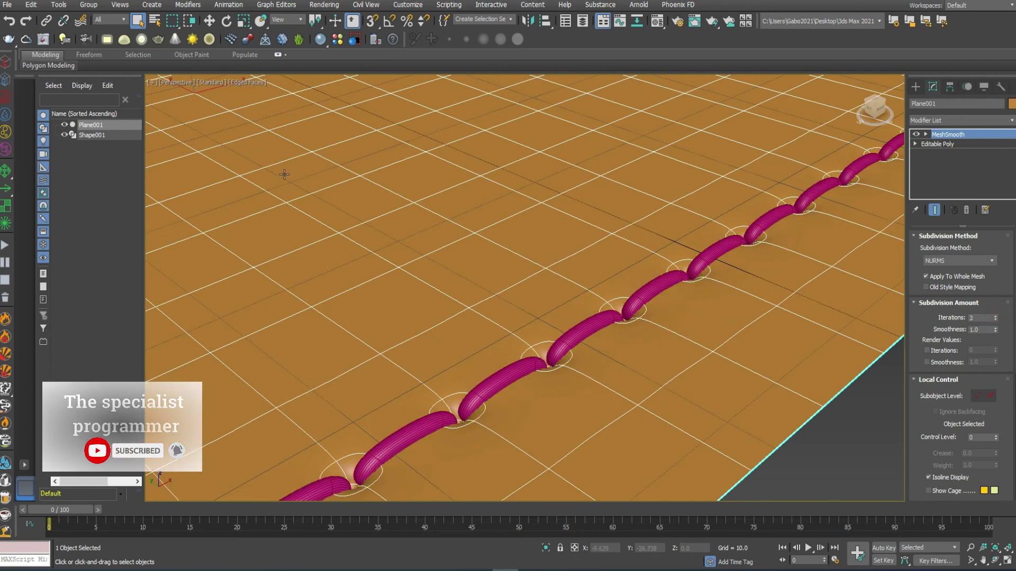
Turn off Edged Faces in the viewport and set Shape001's object colour to white.
click(245, 83)
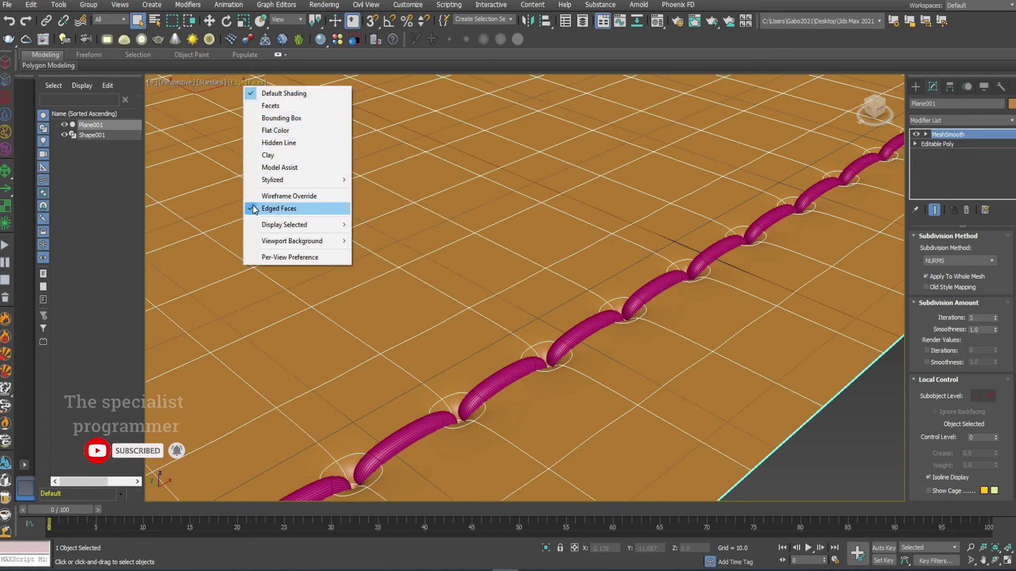
click(285, 208)
click(651, 289)
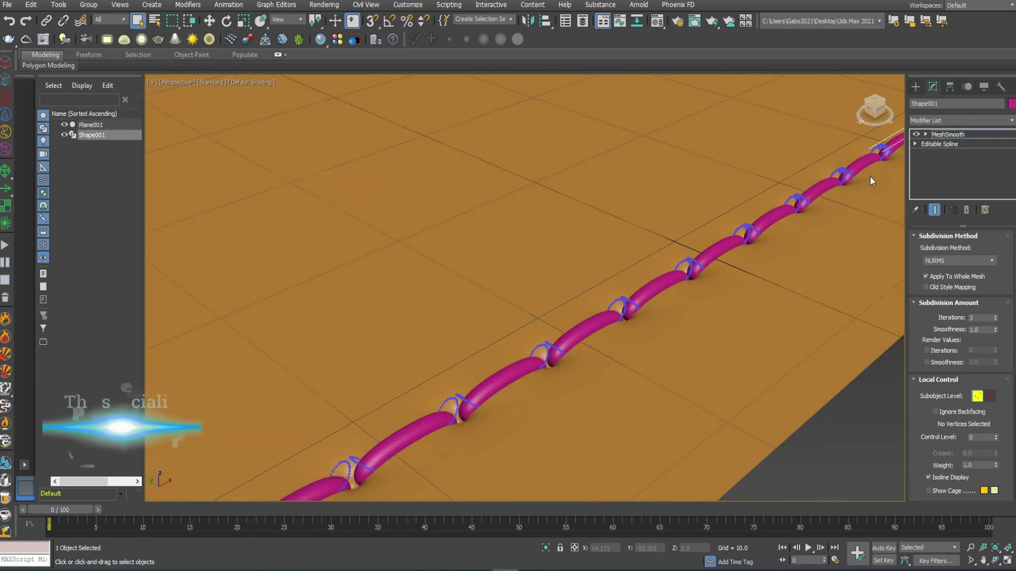
click(1012, 103)
click(600, 307)
click(564, 343)
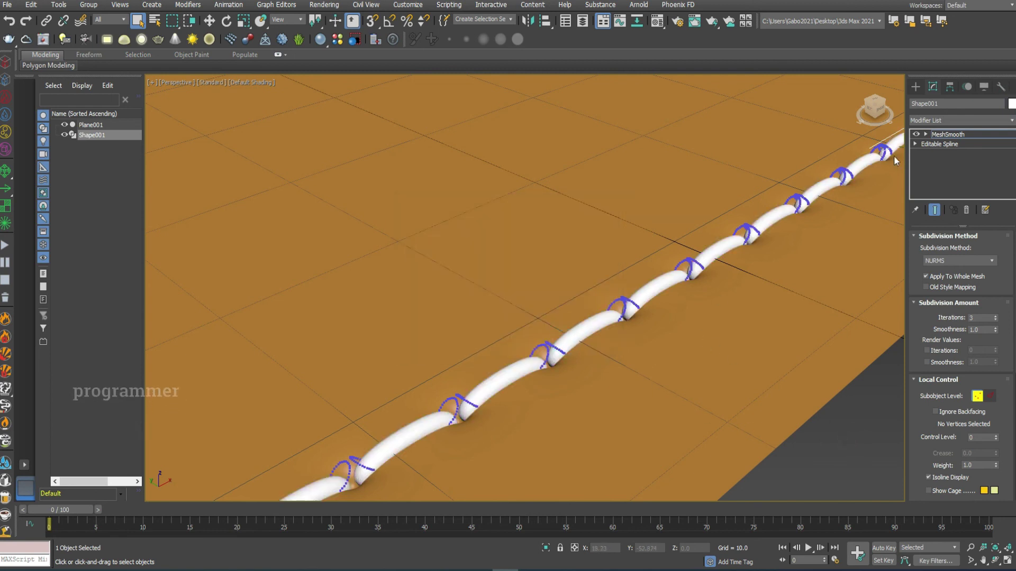
Deselect everything, then orbit and zoom out to view the white loops.
click(101, 212)
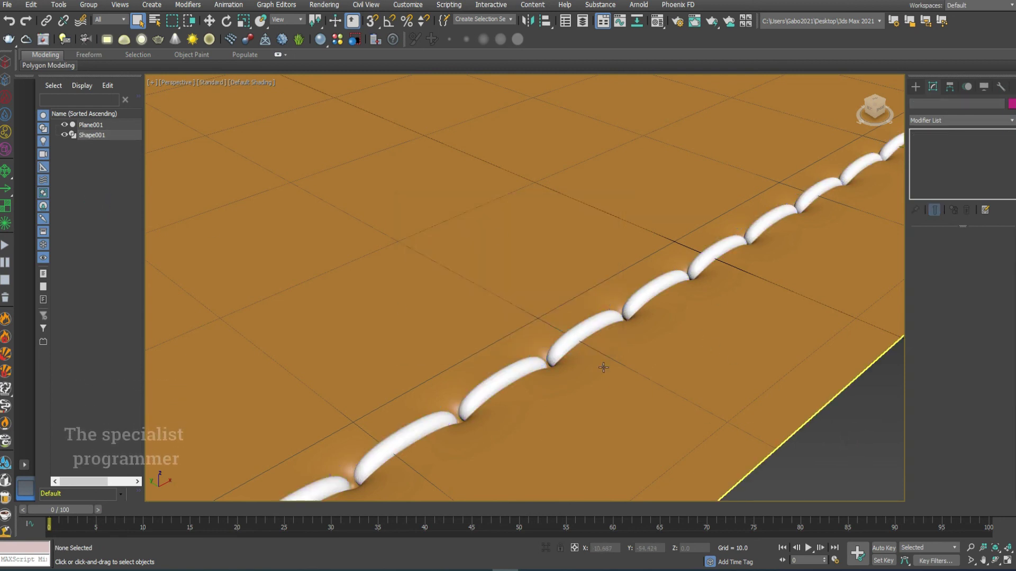
alt+middle_drag(656, 293, 740, 374)
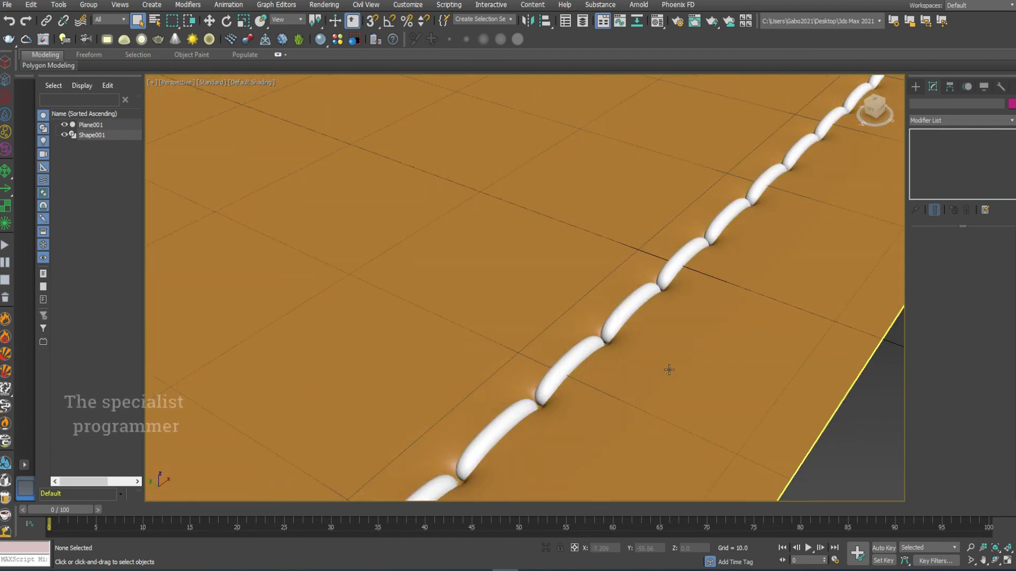
scroll(612, 367, down, 3)
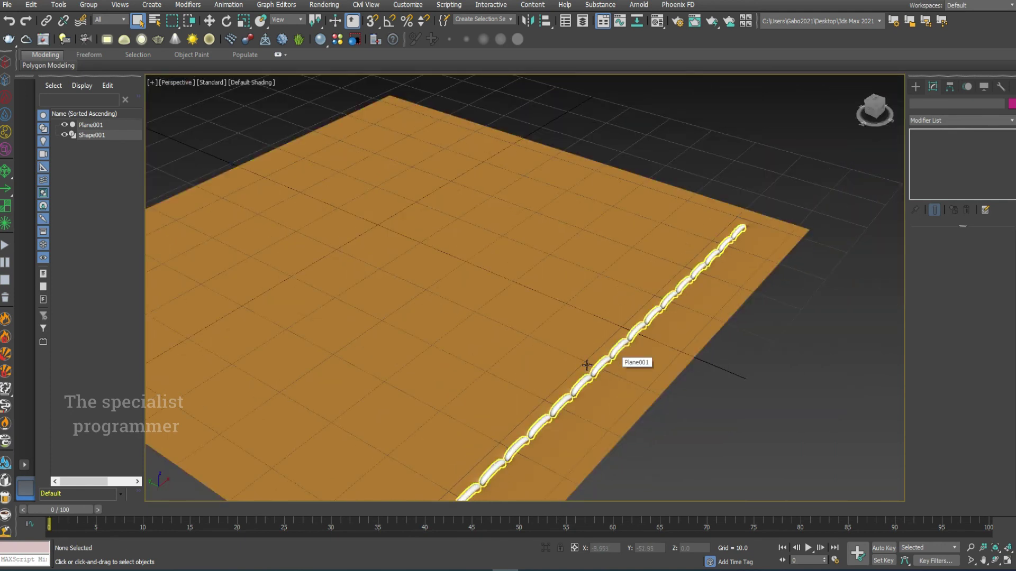